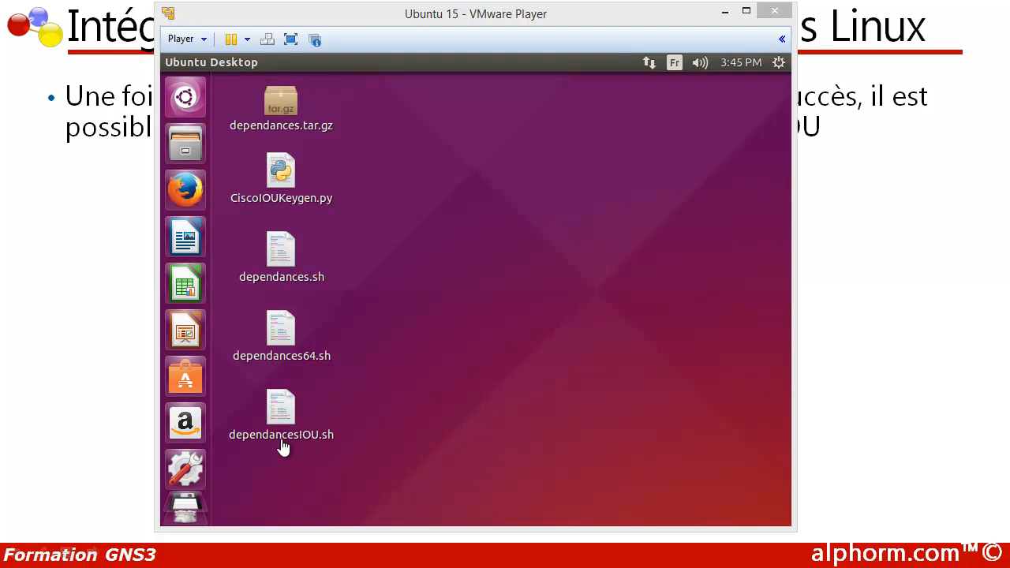
Step: Open the dependancesIOU.sh script from the desktop in gedit
click(276, 409)
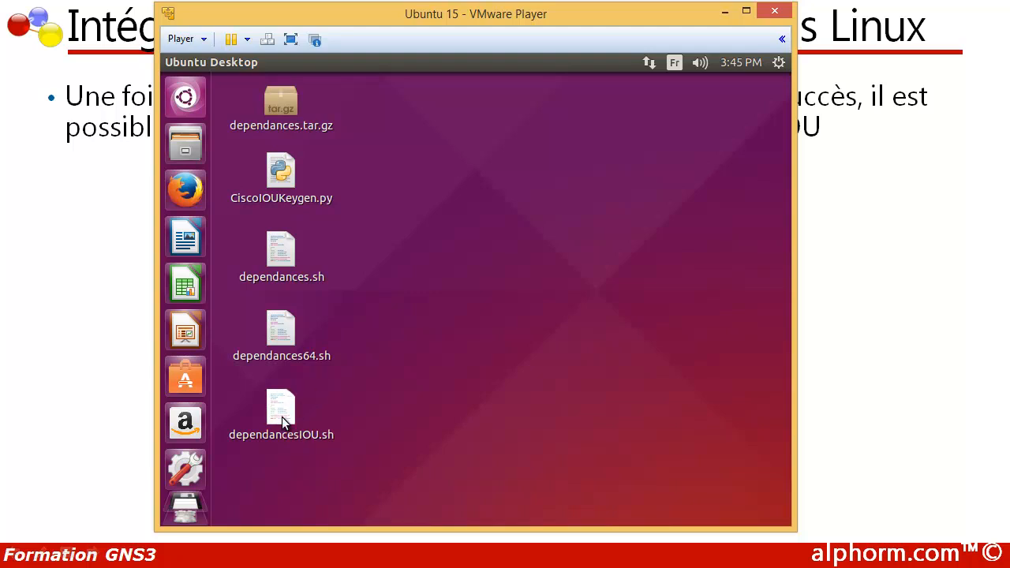
right_click(284, 424)
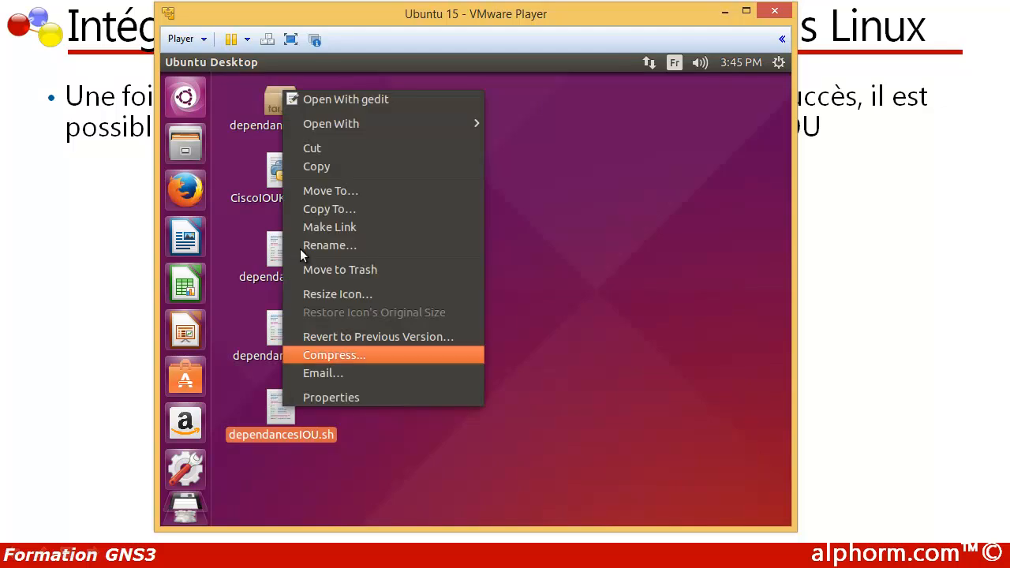
click(316, 102)
click(341, 244)
Step: Examine the script's libssl, libcrypto, bison, flex, git and iniparser commands and its CiscoIOUKeygen.py call, and close the file
scroll(331, 270, up, 7)
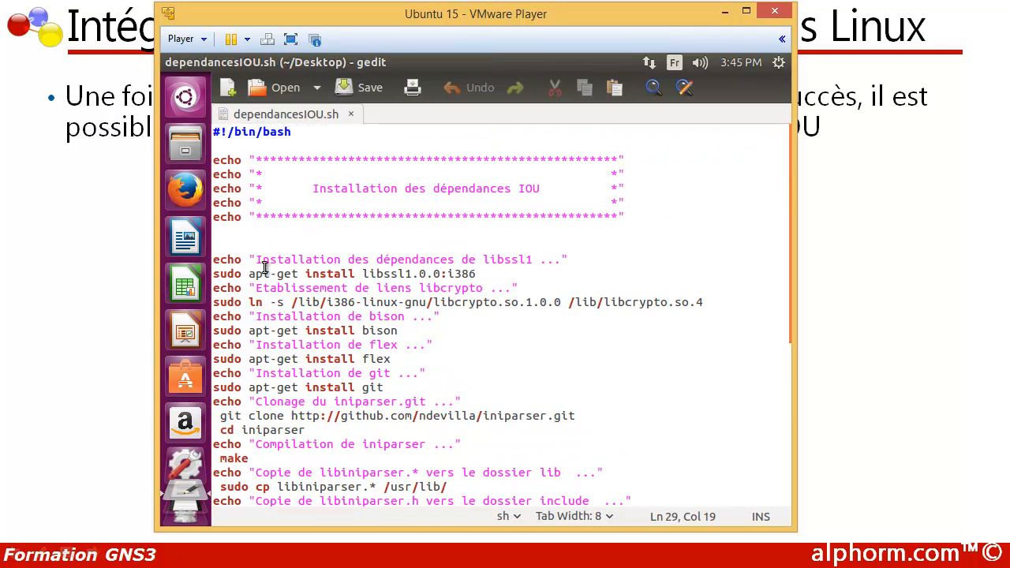
drag(364, 273, 419, 274)
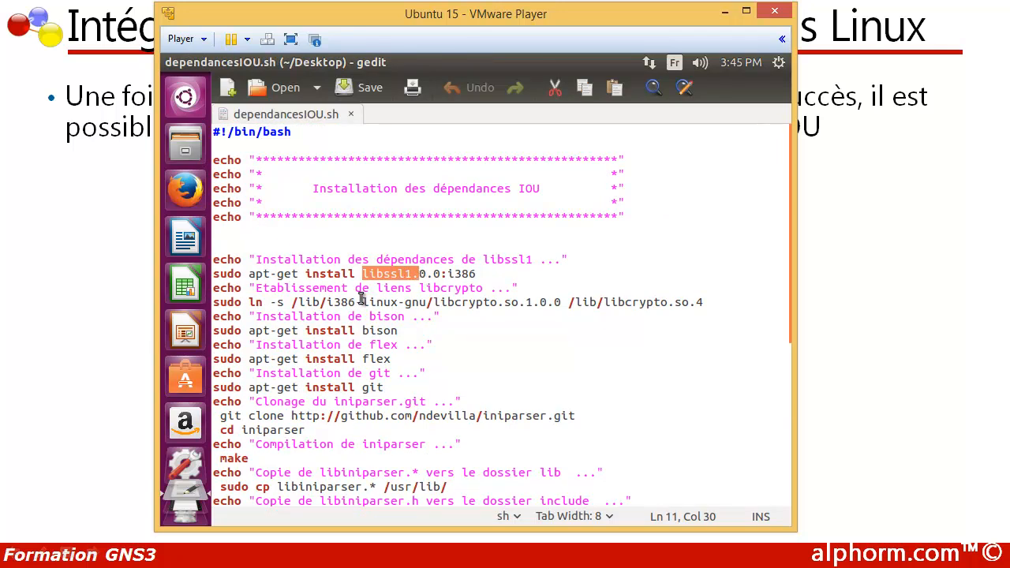
drag(361, 302, 417, 384)
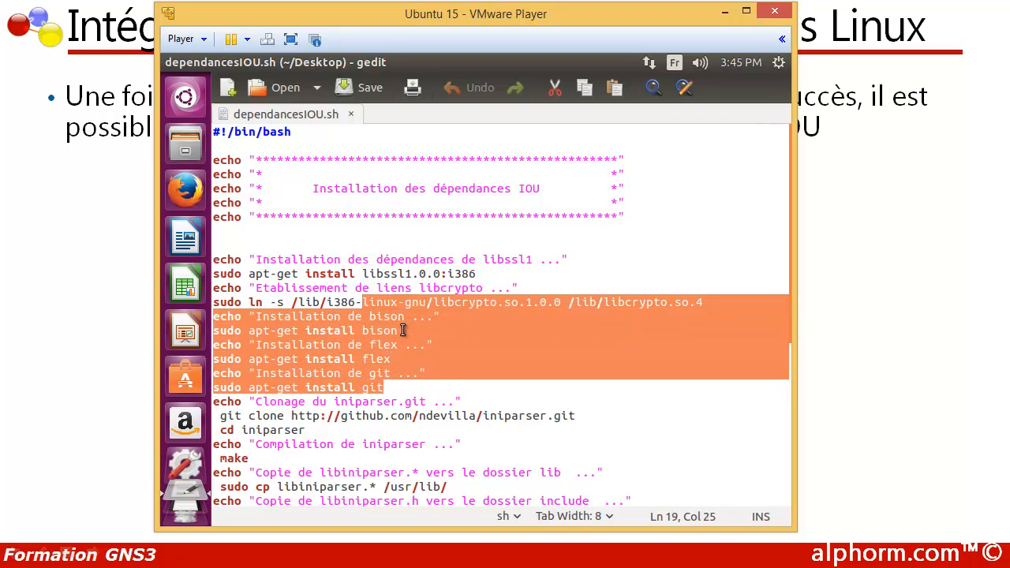
scroll(402, 330, down, 1)
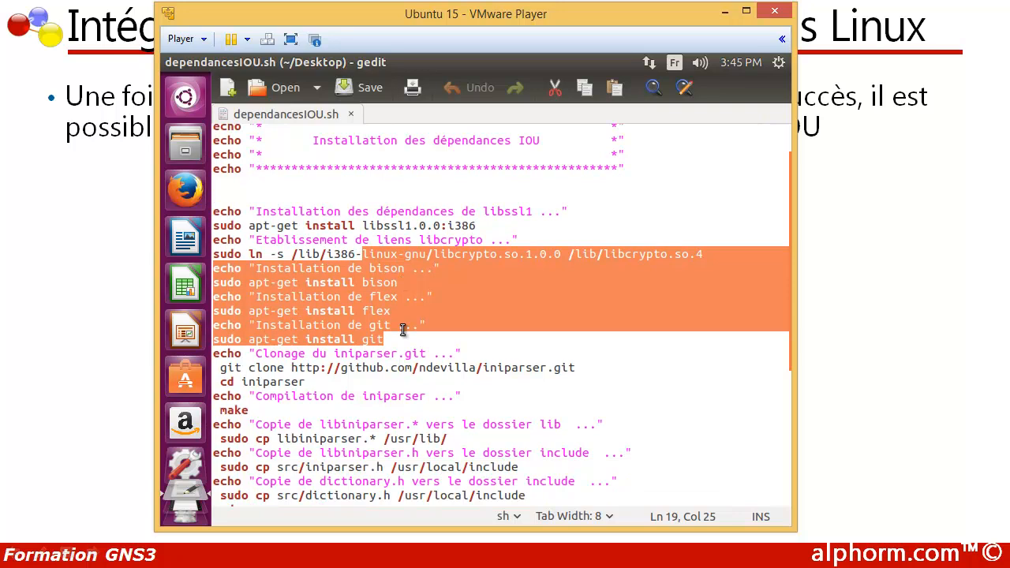
scroll(403, 330, down, 1)
scroll(402, 330, down, 4)
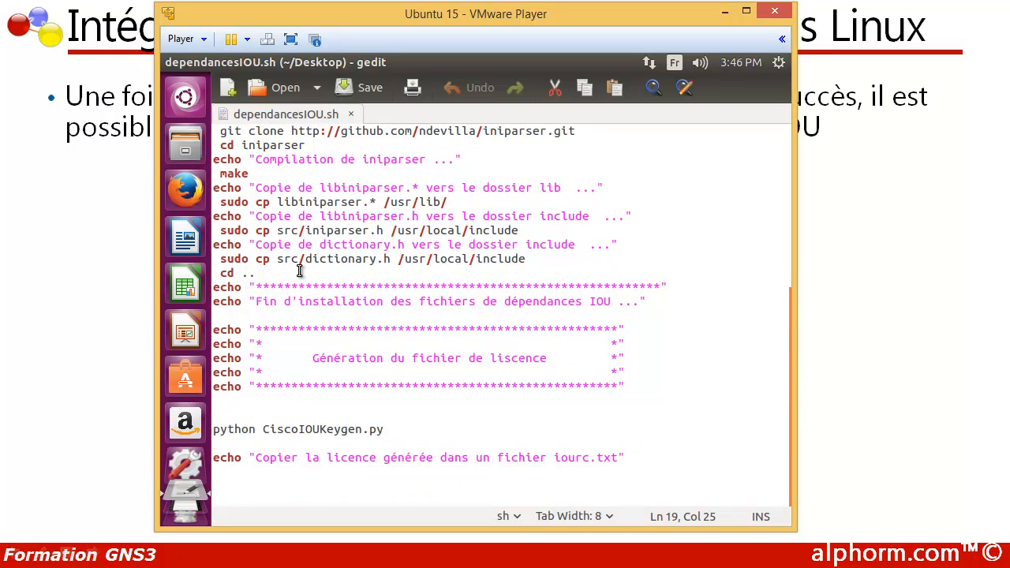
drag(213, 429, 393, 430)
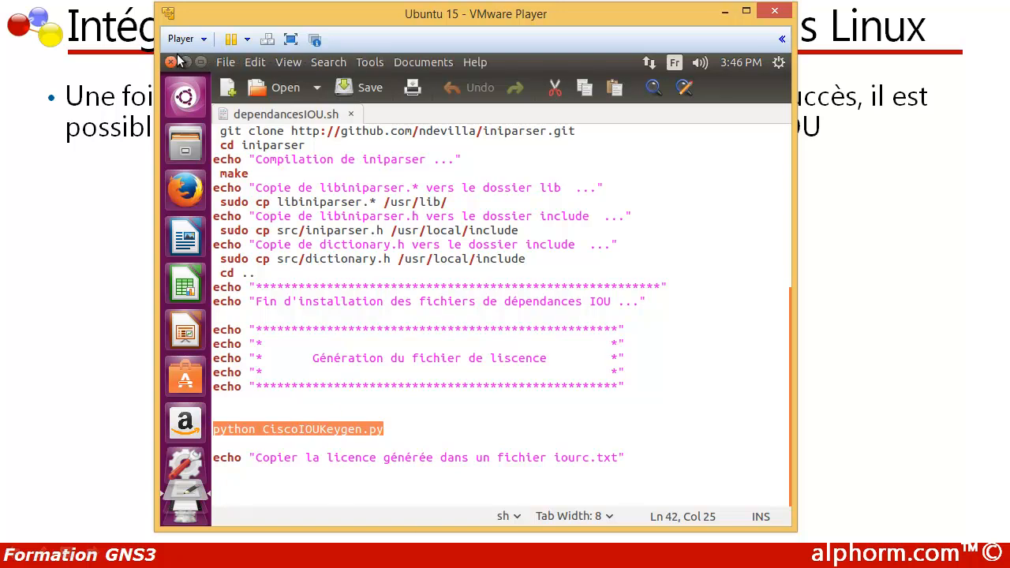
click(170, 62)
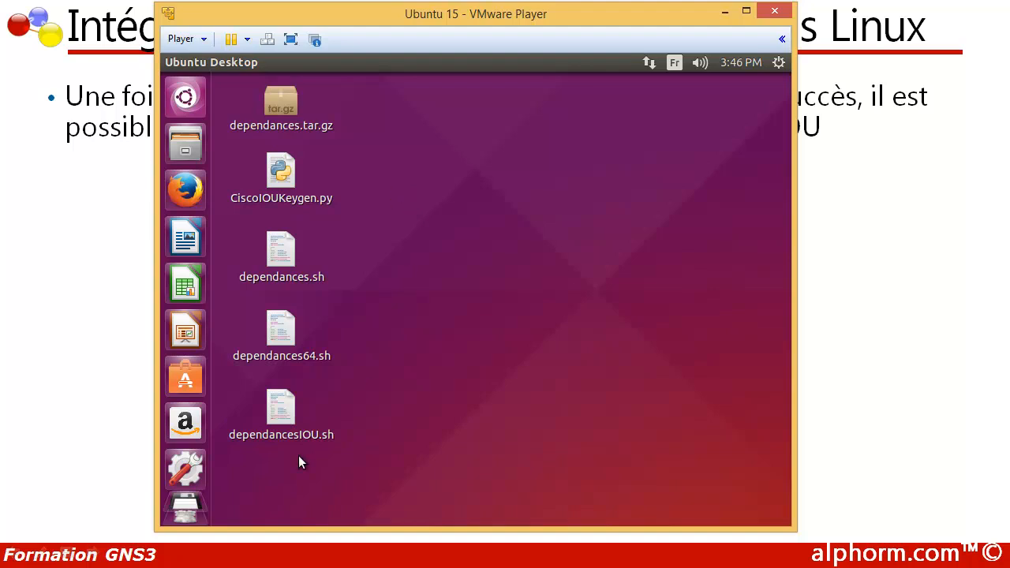
click(268, 181)
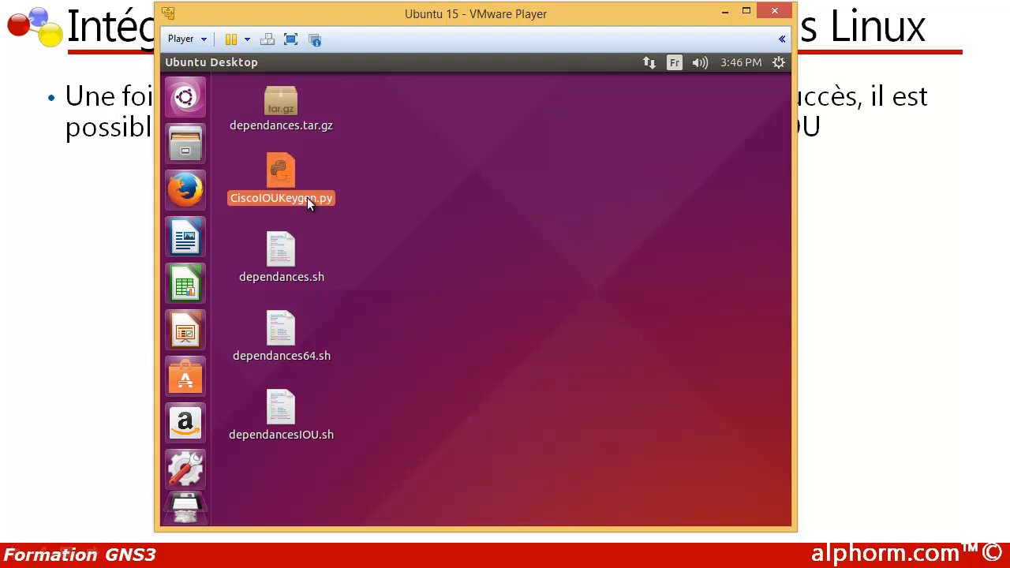
click(275, 433)
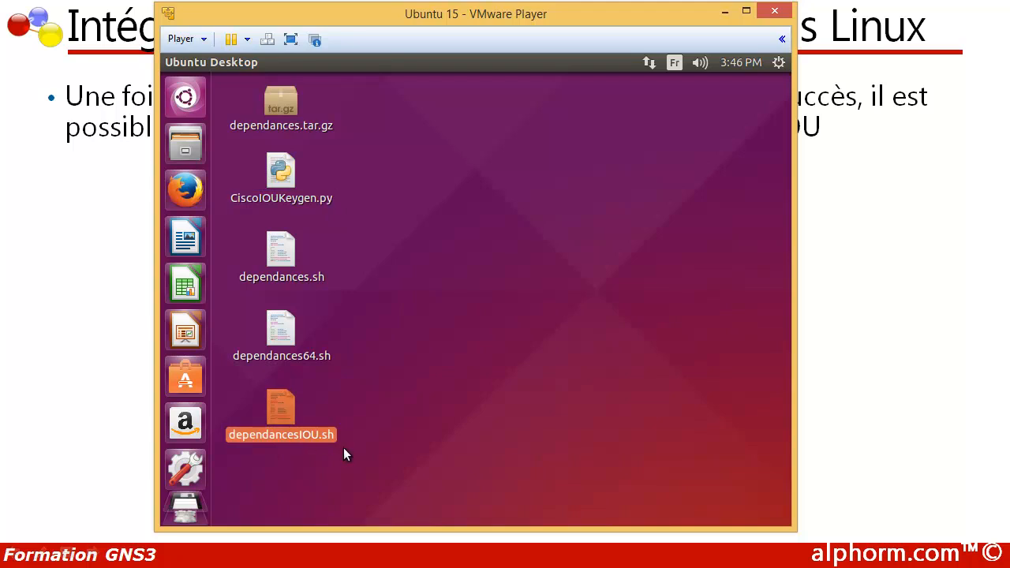
click(393, 315)
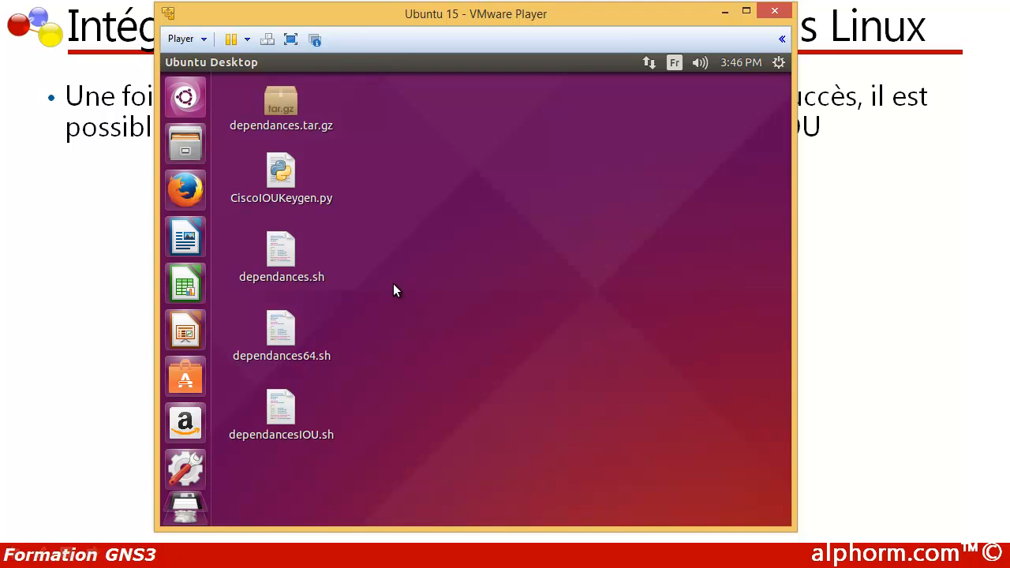
Step: Open a terminal, then narrow and reposition its window so the desktop files stay visible beside it
key(ctrl+alt+t)
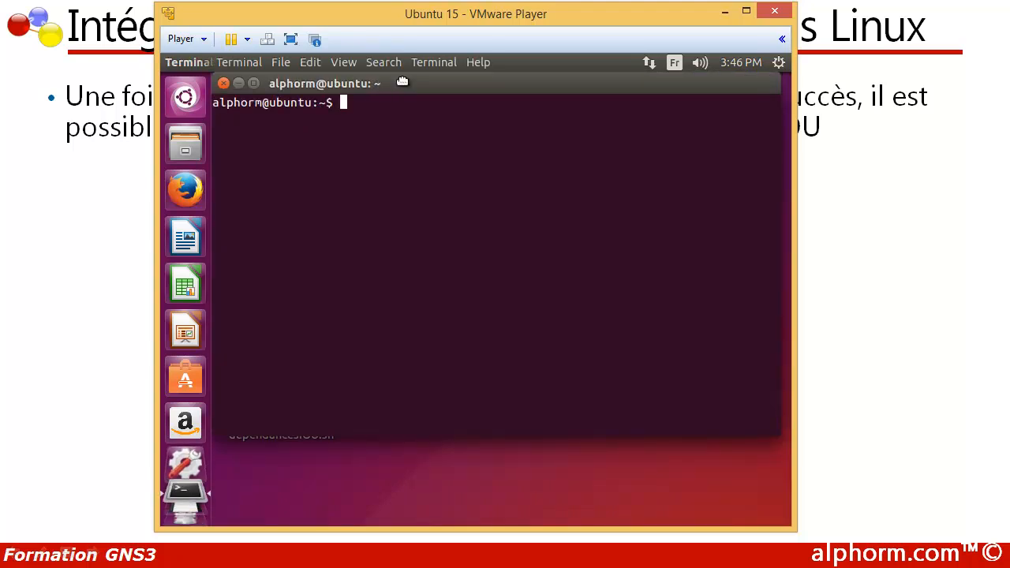
drag(389, 80, 399, 118)
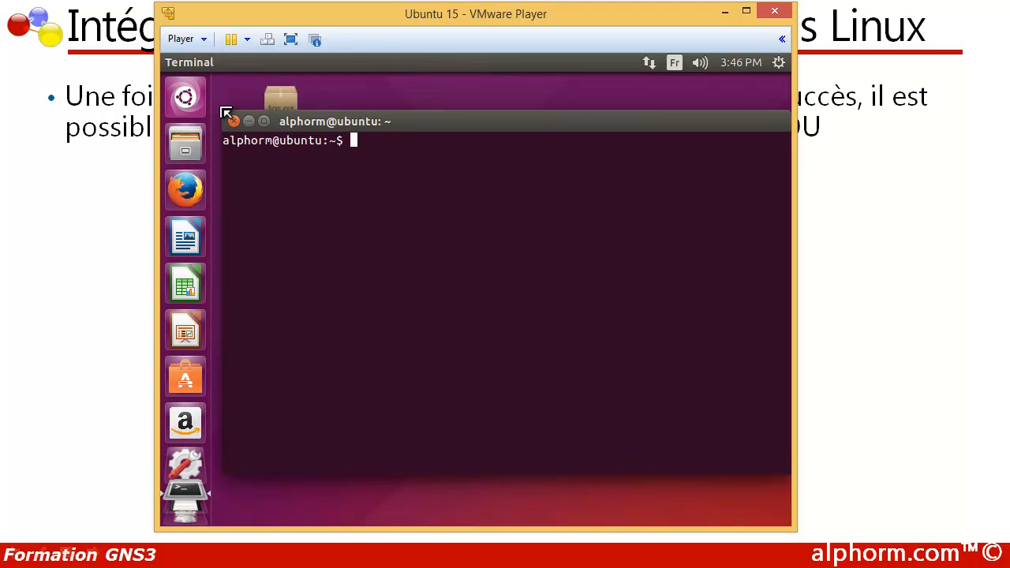
drag(441, 123, 366, 118)
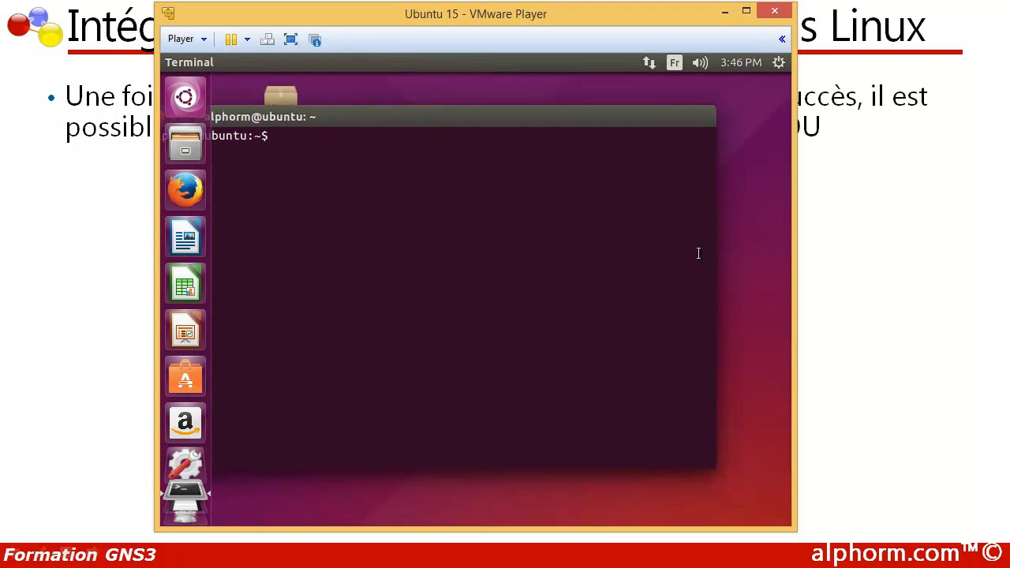
drag(714, 258, 594, 258)
drag(415, 124, 599, 139)
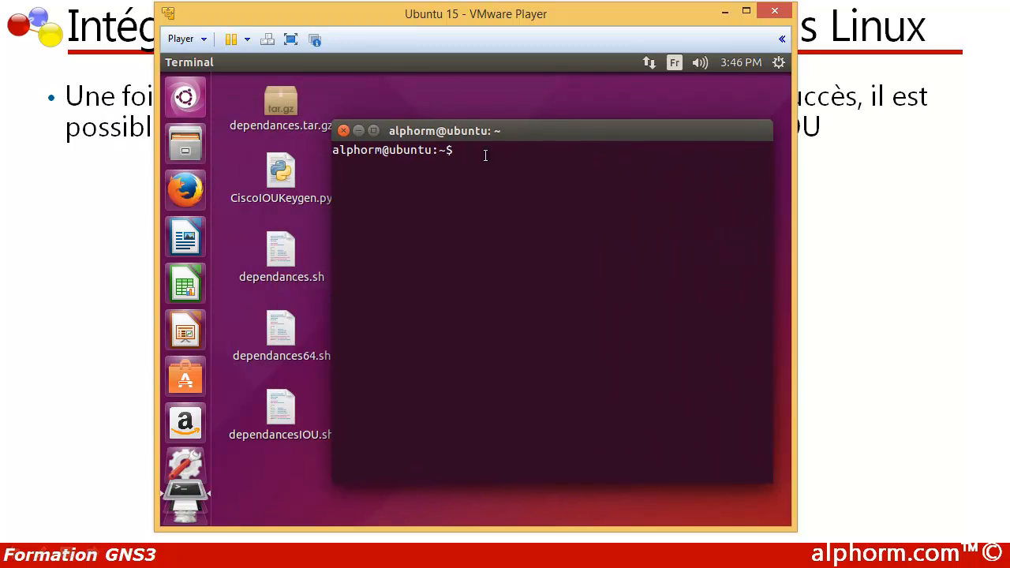
Step: Change to the Desktop directory in the terminal and list its files
text(cd Desktop)
key(Return)
text(ls)
key(Return)
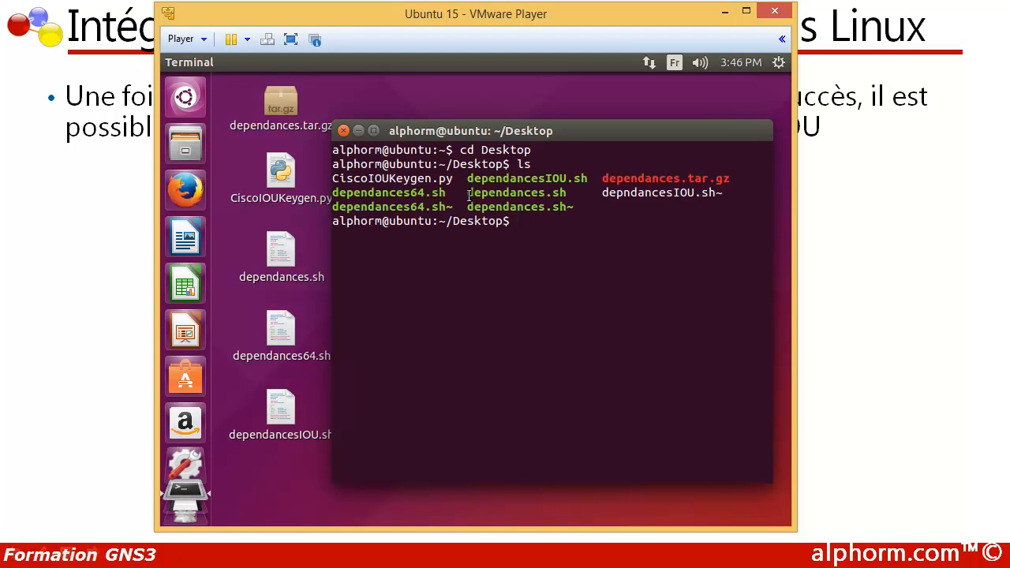
Step: Make the script executable by running chmod +x dependancesIOU.sh
drag(472, 178, 581, 175)
right_click(579, 174)
click(598, 206)
click(542, 213)
text(cho)
key(BackSpace)
text(mod +x)
right_click(599, 219)
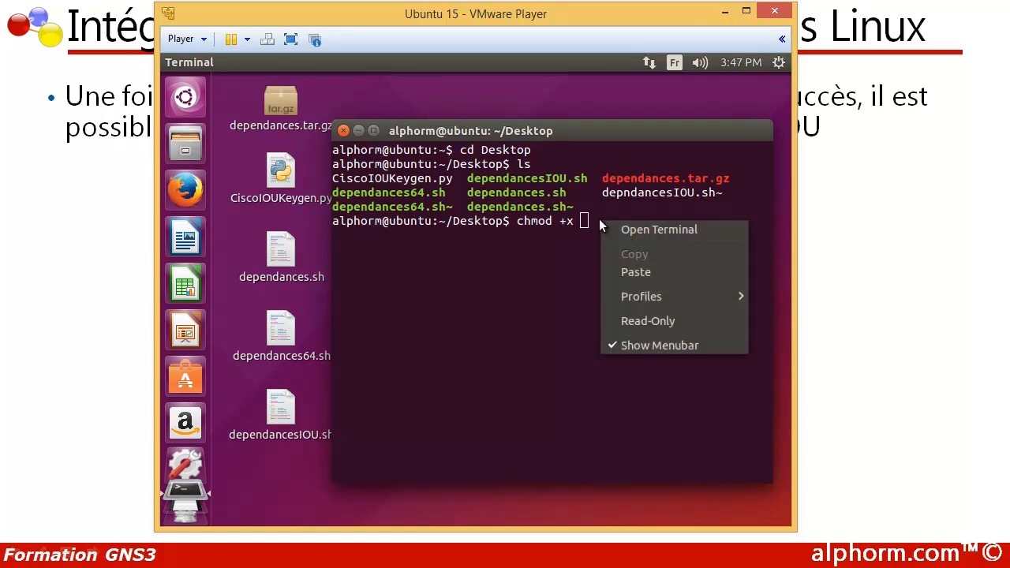
click(625, 273)
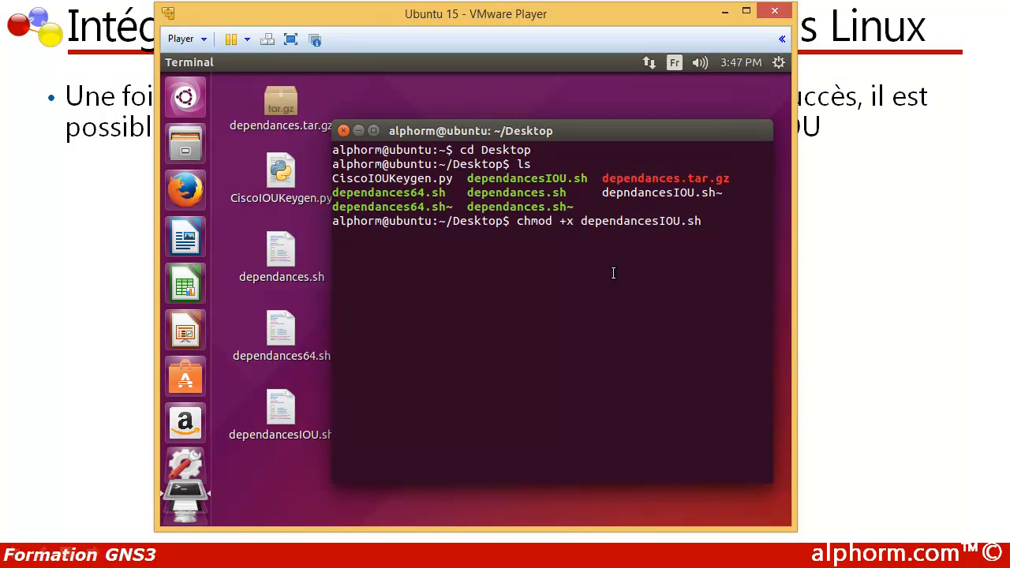
key(Return)
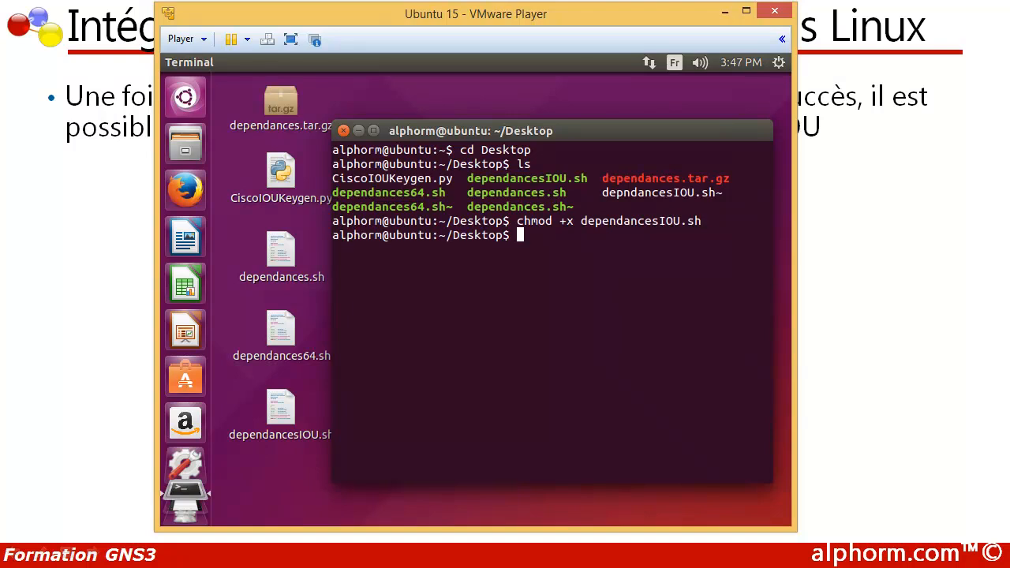
Step: Run ./dependancesIOU.sh and enter the sudo password to install the IOU dependencies and generate the license
text(./)
drag(581, 221, 700, 221)
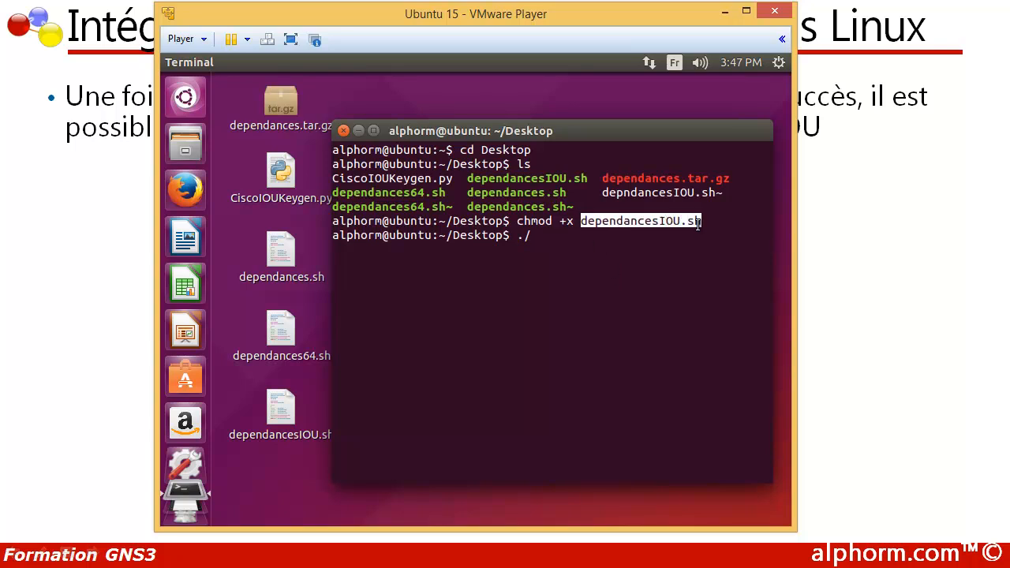
right_click(675, 220)
click(591, 253)
click(539, 237)
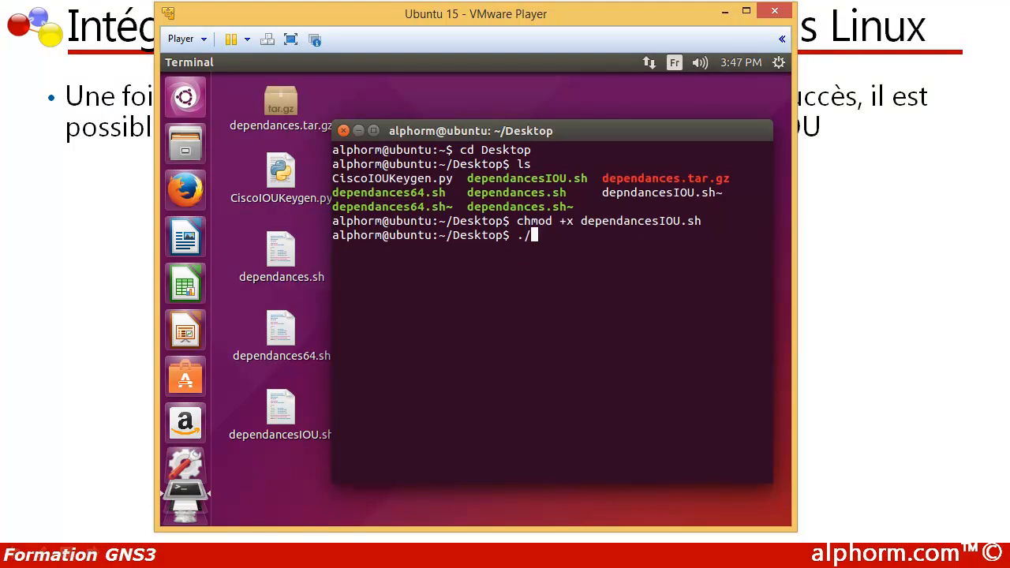
right_click(548, 249)
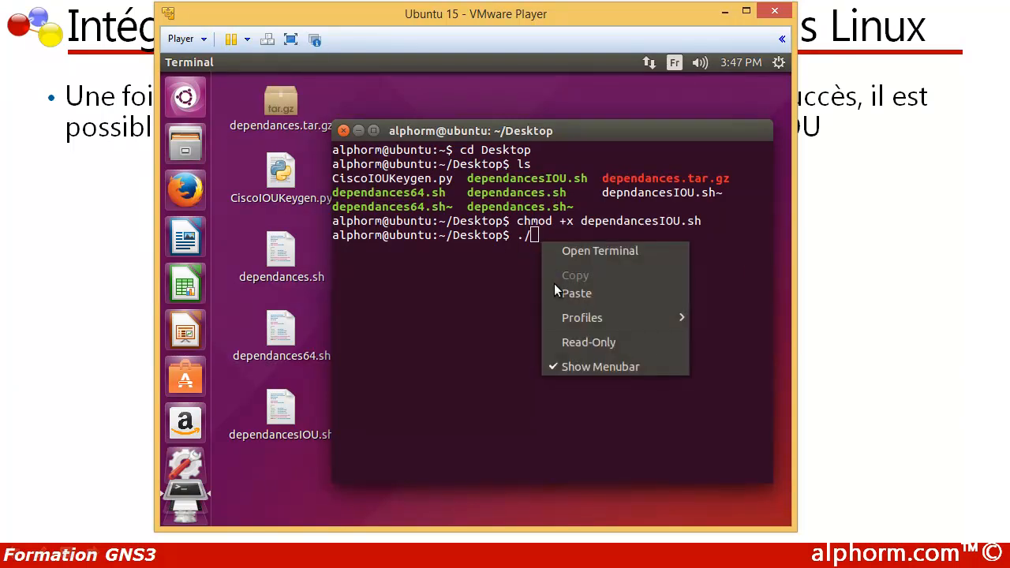
click(564, 293)
key(Return)
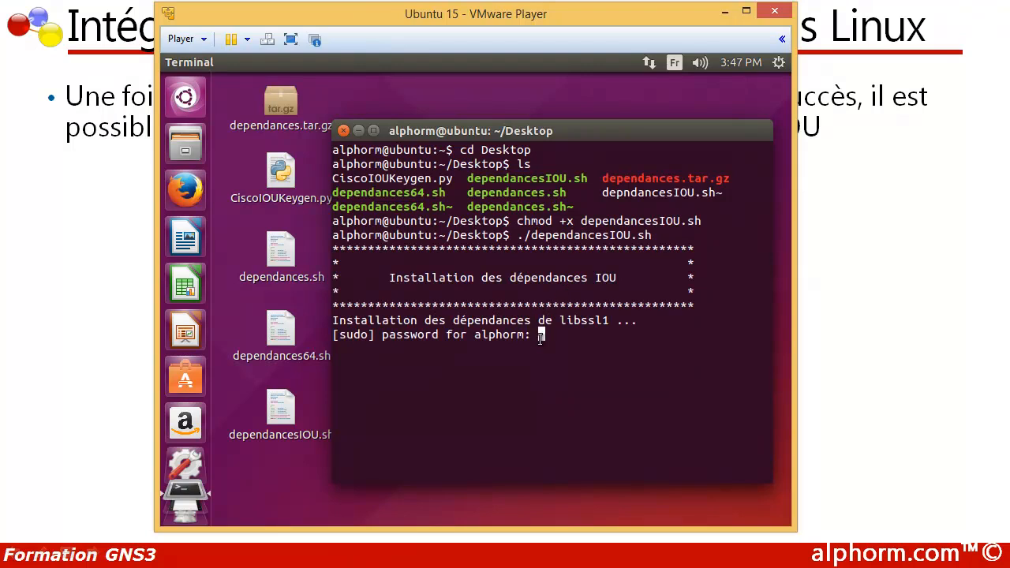
key(Return)
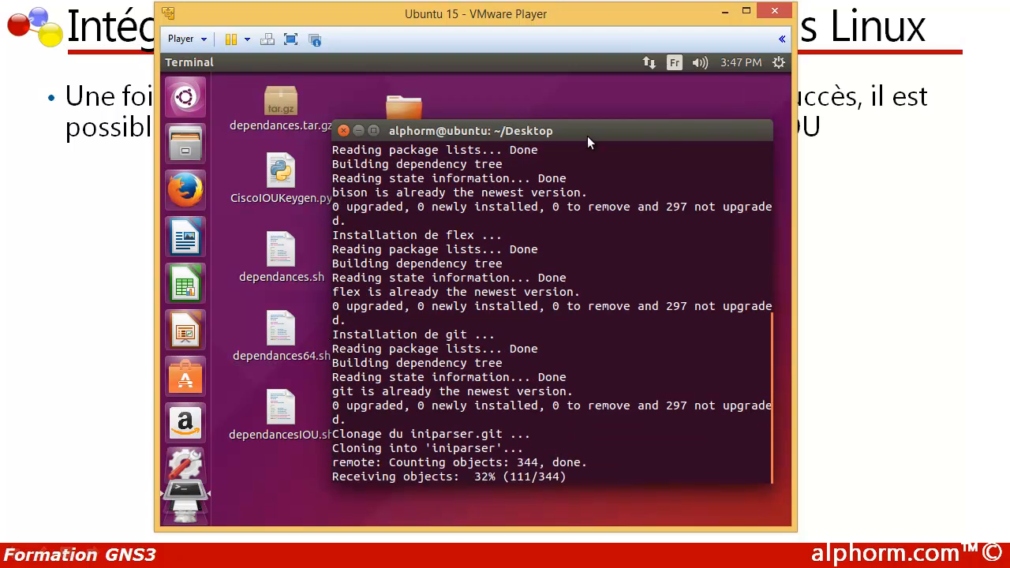
drag(587, 135, 584, 154)
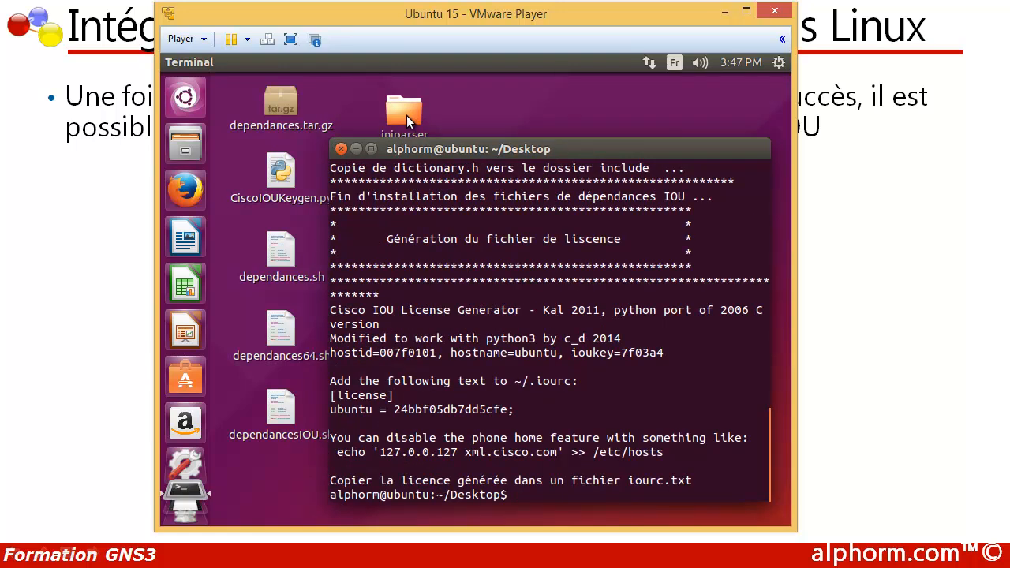
drag(540, 156, 529, 115)
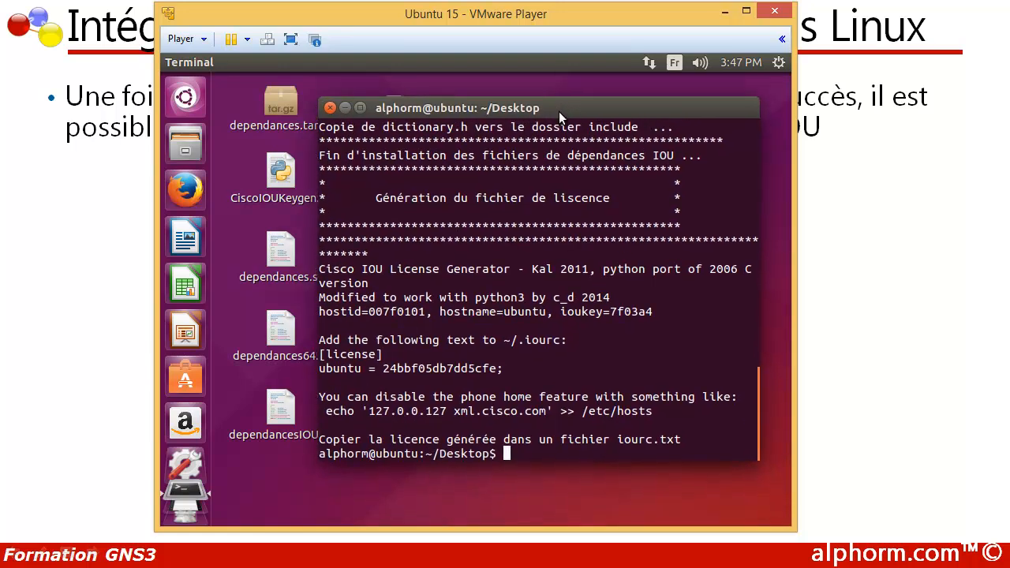
key(Return)
key(Return)
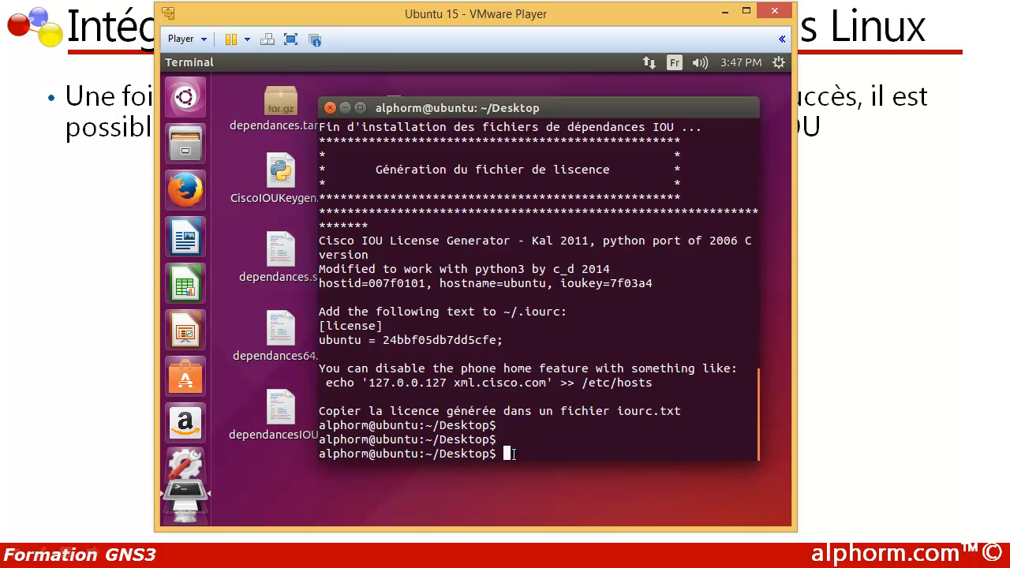
key(Return)
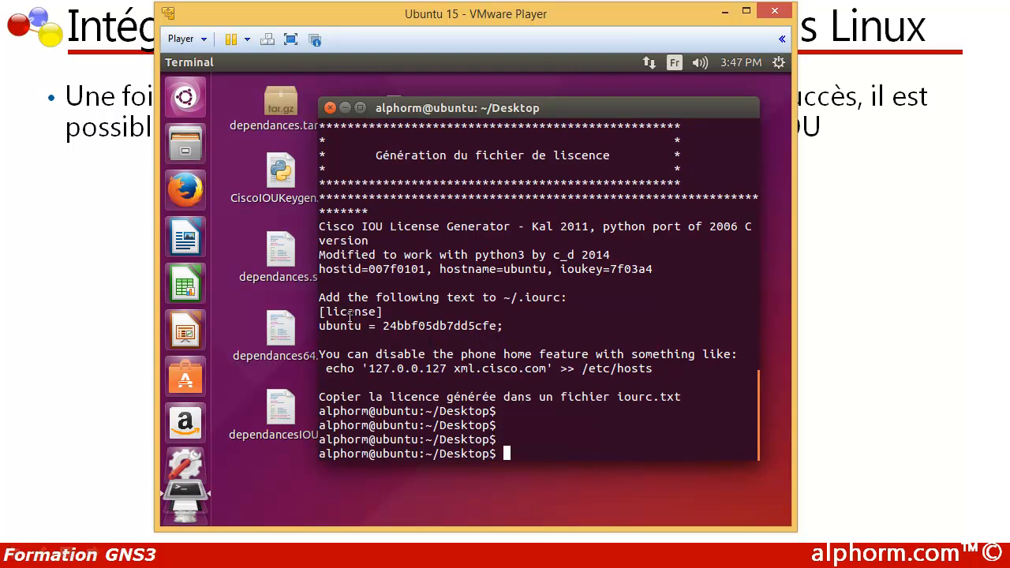
Step: Copy the generated [license] section, including its key line, from the terminal output
drag(320, 312, 513, 327)
right_click(469, 323)
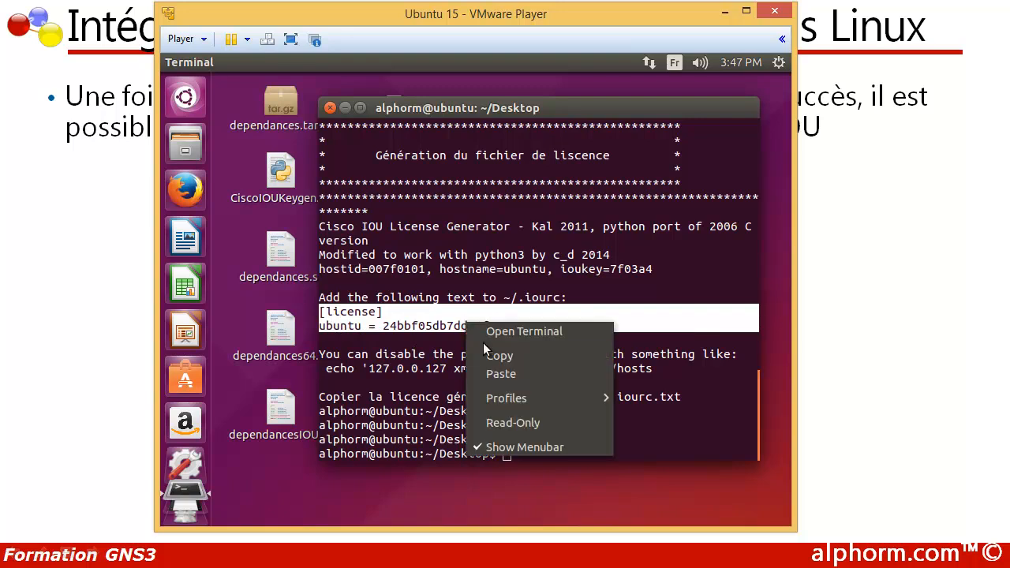
click(494, 356)
Step: Open the IOU folder of the home directory in the file manager
click(183, 152)
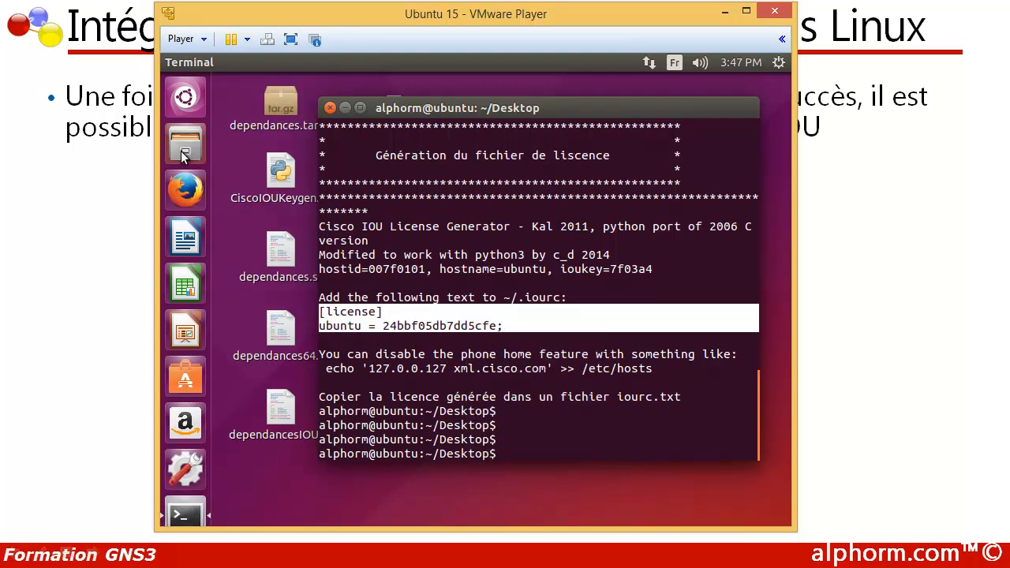
double_click(534, 196)
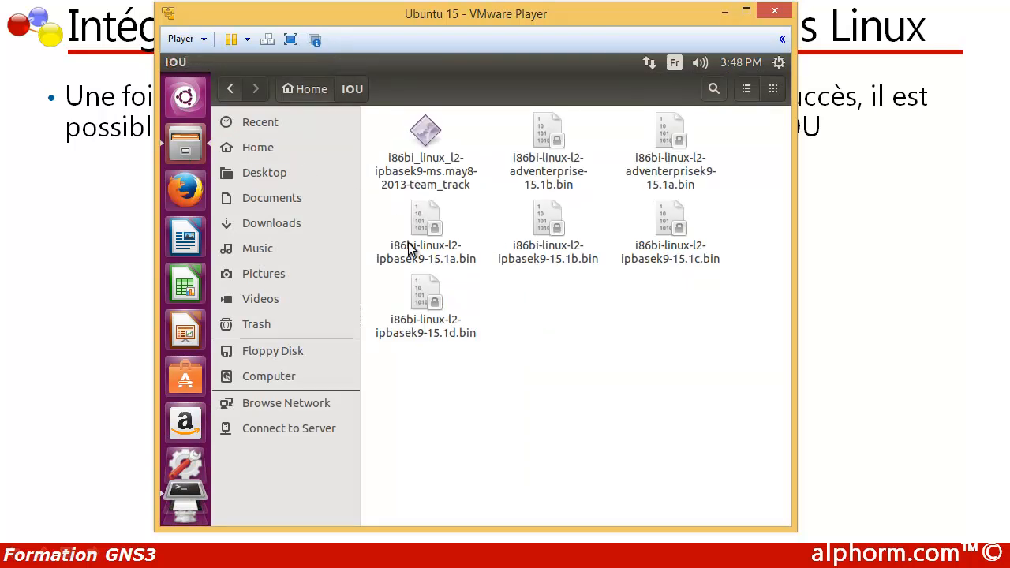
right_click(562, 317)
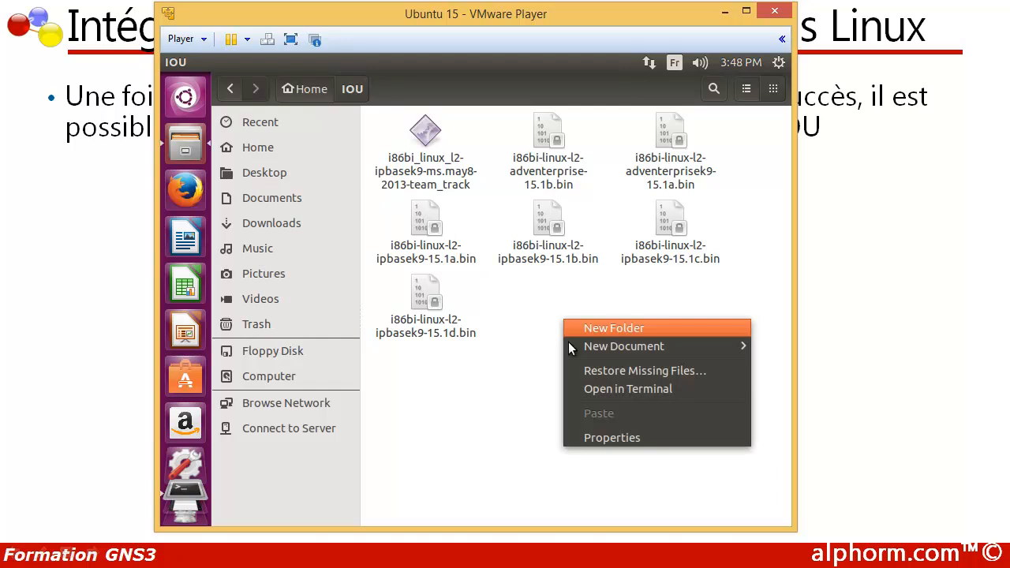
click(478, 398)
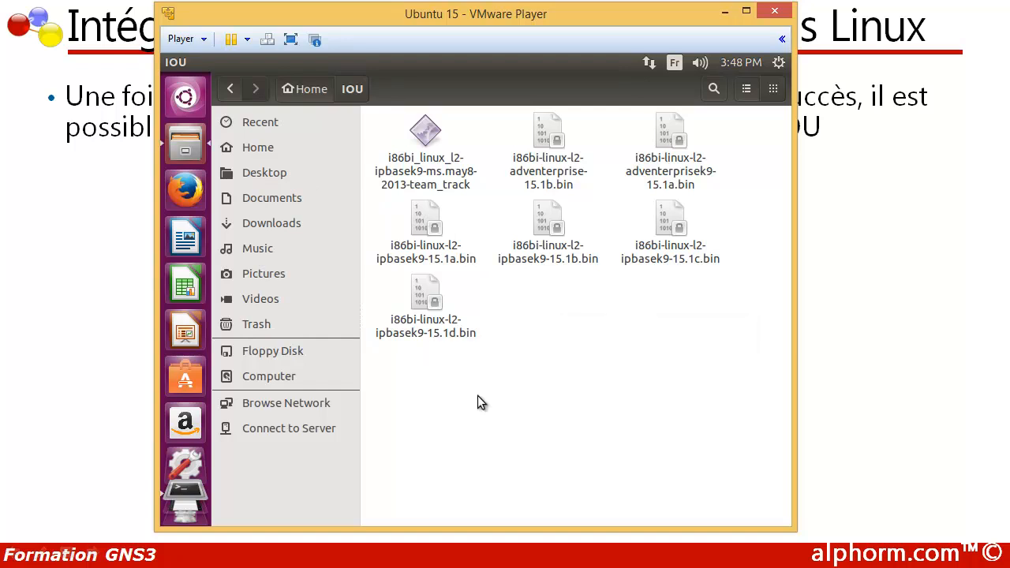
Step: Launch the text editor with root rights by running sudo gedit in a new terminal and entering the sudo password
key(ctrl+alt+t)
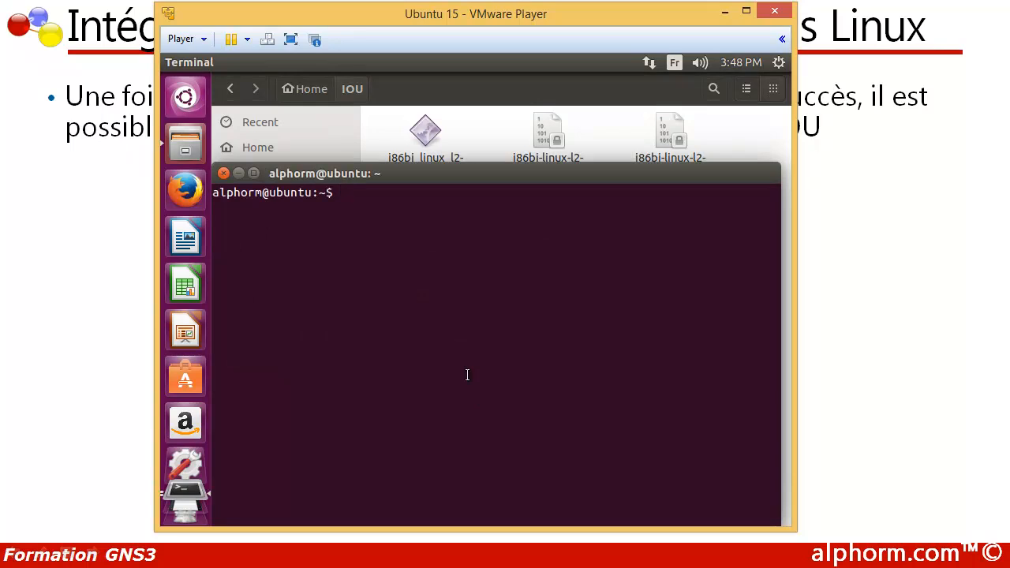
text(sudo gedit)
key(Return)
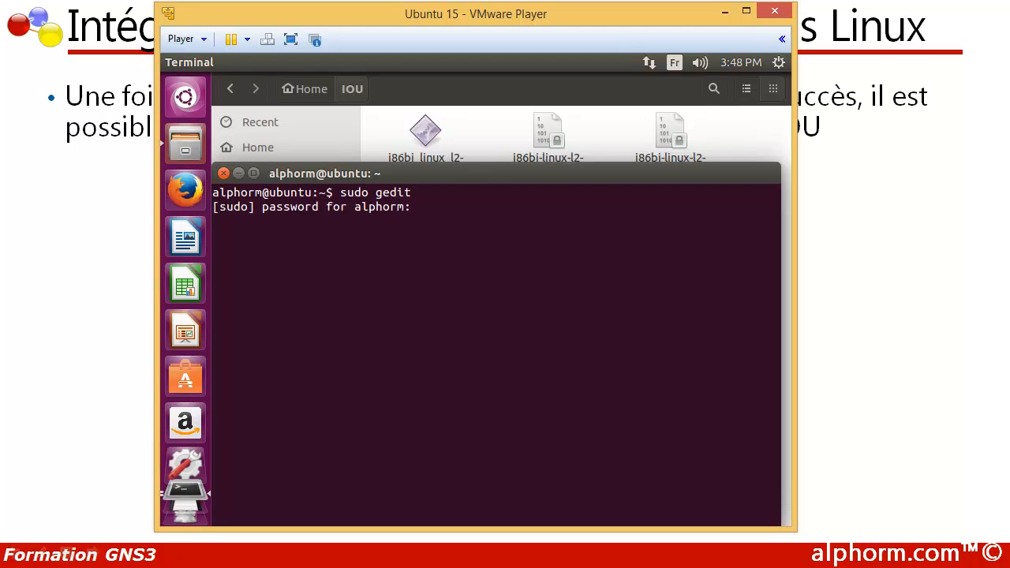
key(Return)
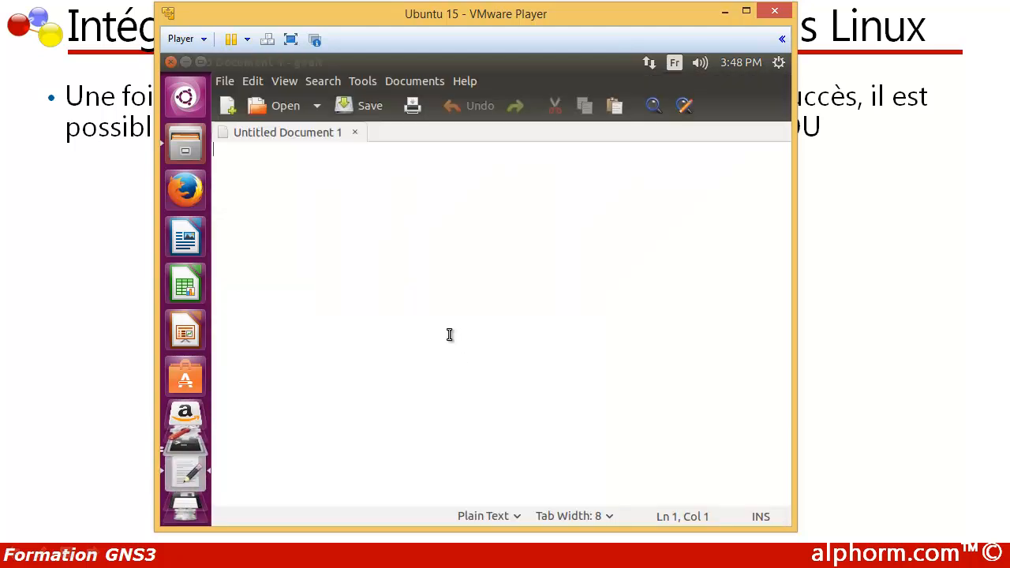
Step: Paste the copied [license] section with its licence key into the empty document and save it as iourc.txt in the home folder
right_click(410, 270)
click(442, 360)
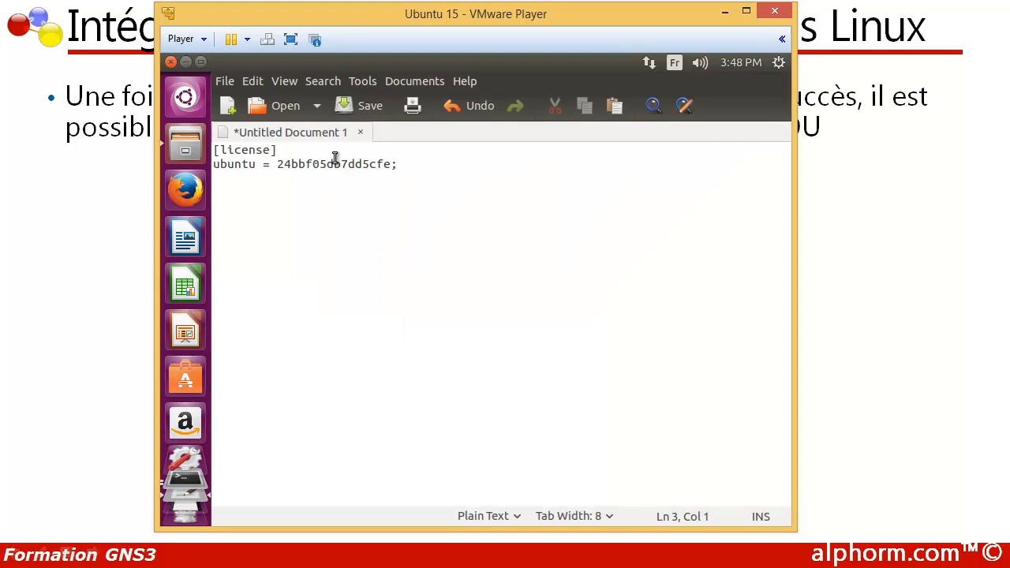
click(349, 107)
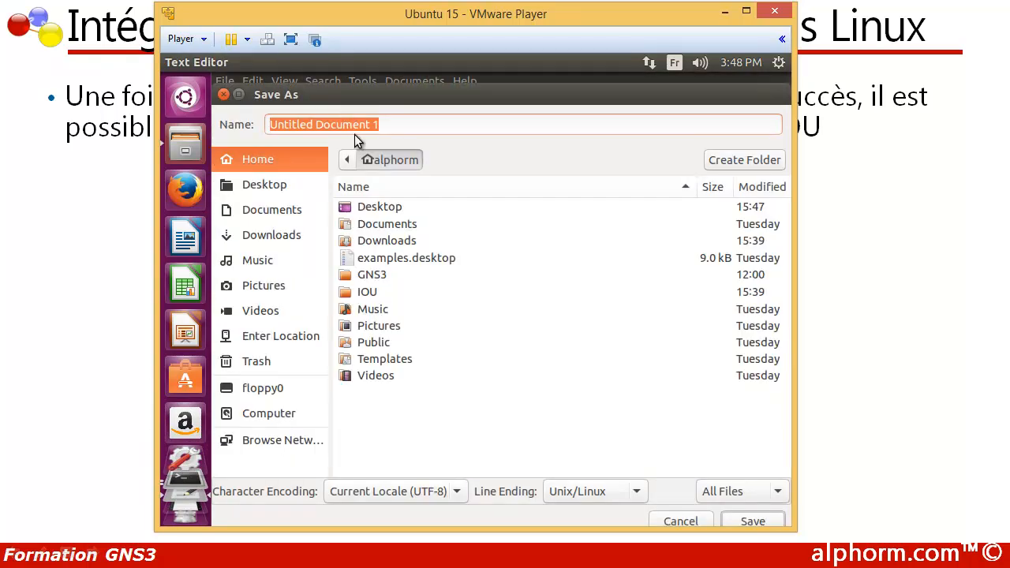
text(iourc.txt)
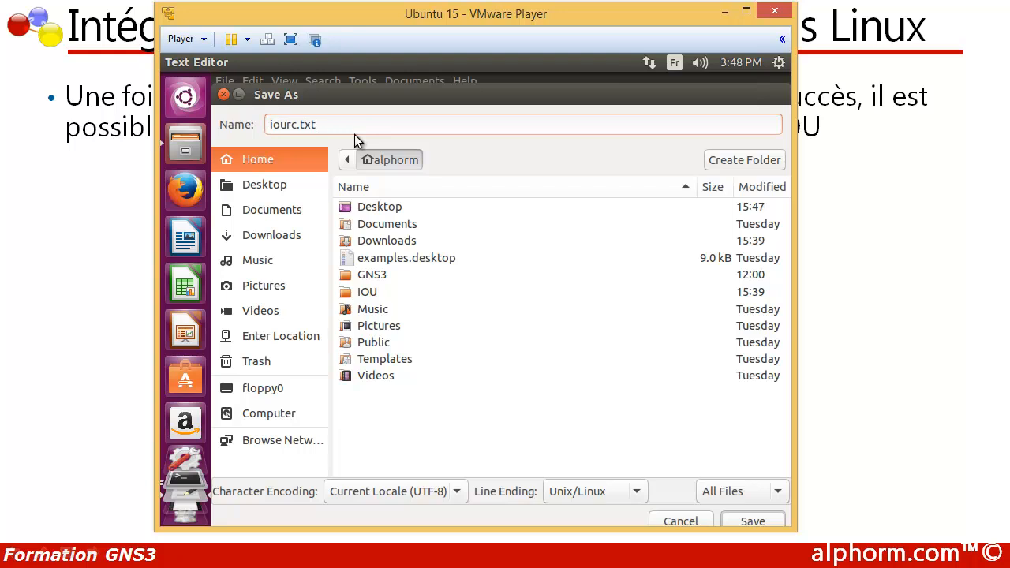
click(746, 516)
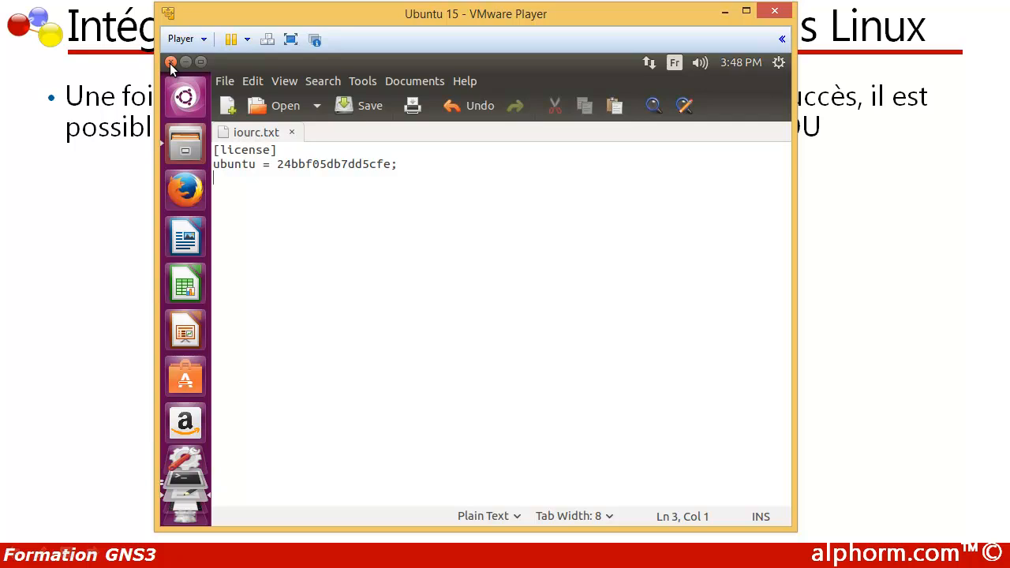
Step: Review the host name and licence key in iourc.txt, and close the terminal that launched the editor
double_click(233, 163)
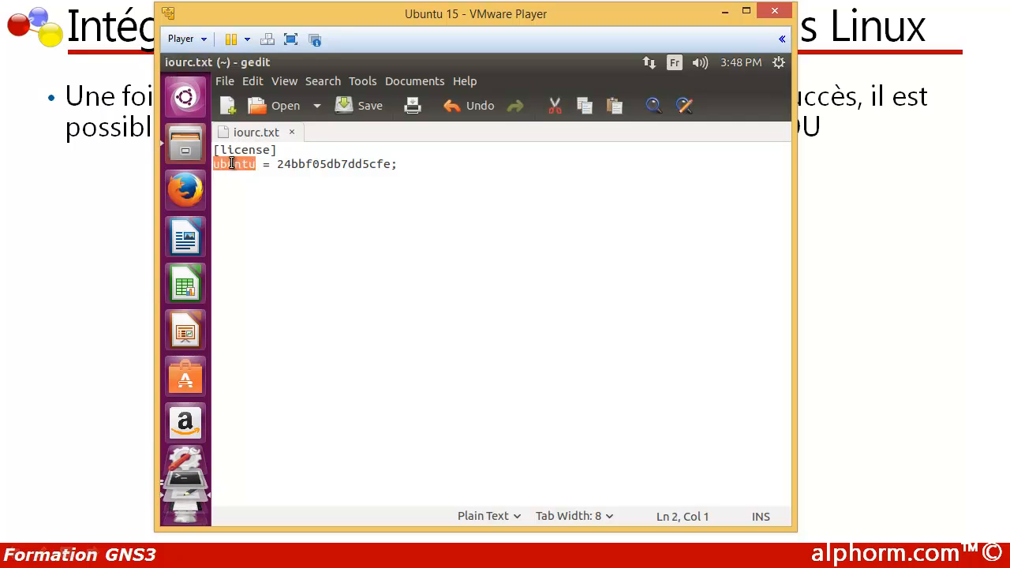
drag(276, 164, 393, 162)
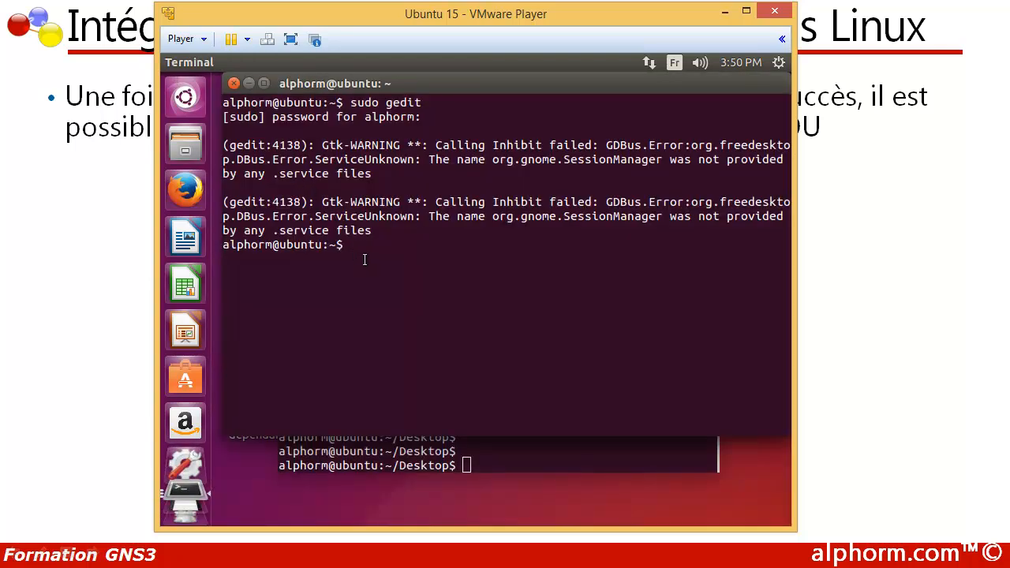
click(233, 83)
key(Return)
key(Return)
key(Return)
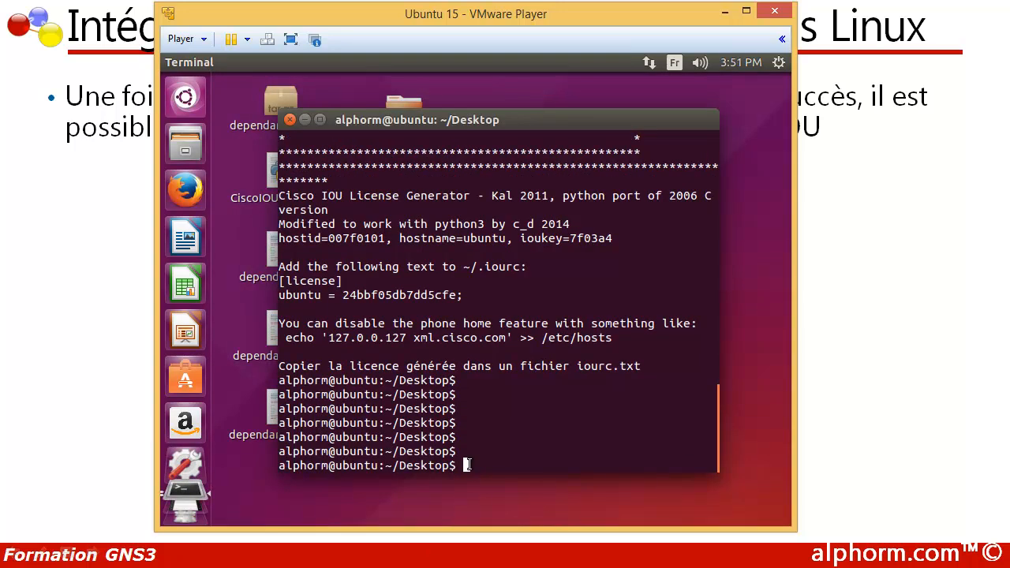
Step: Open the Downloads folder in the file manager to view the GNS3 source archives
click(184, 154)
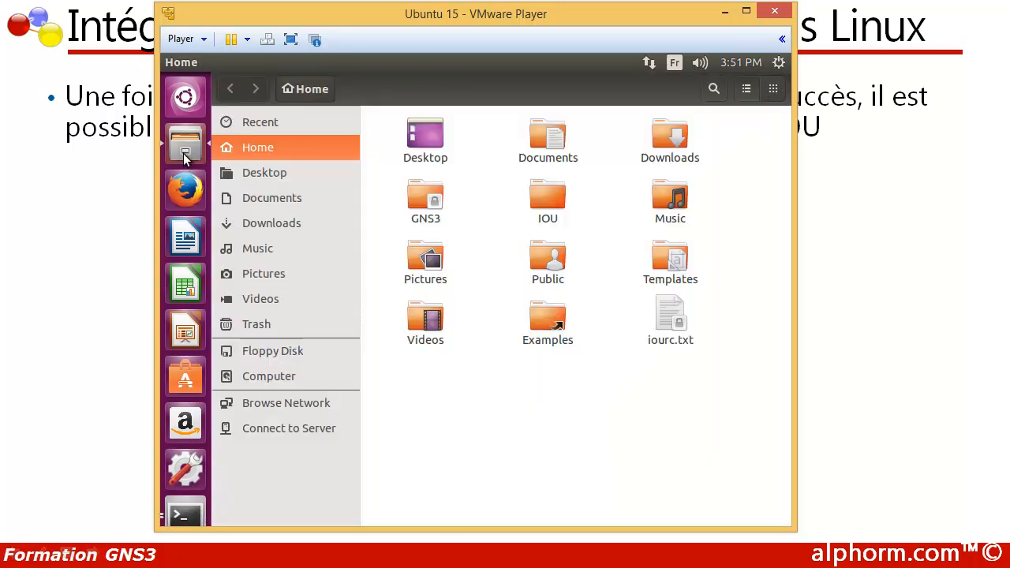
click(286, 198)
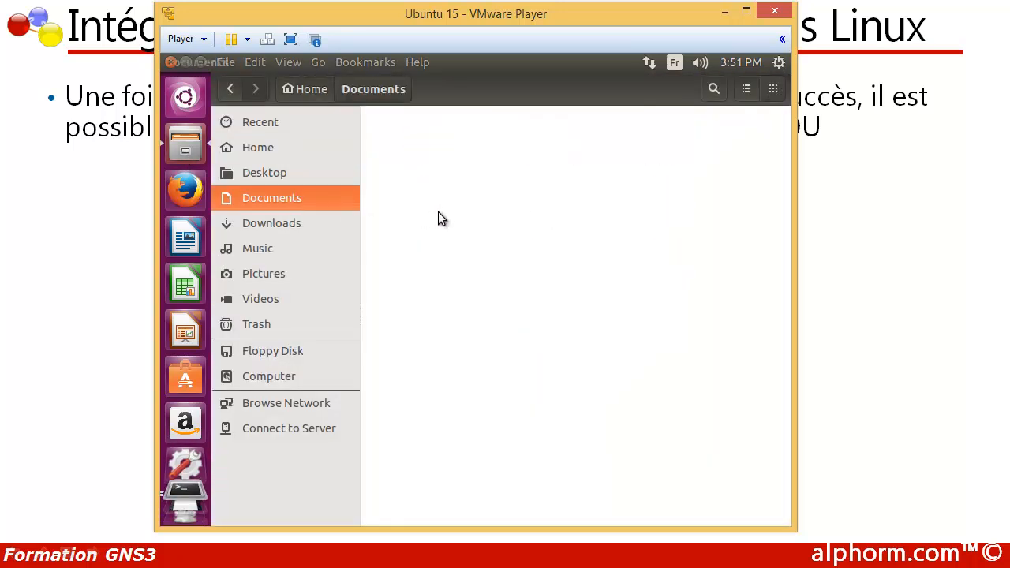
click(277, 225)
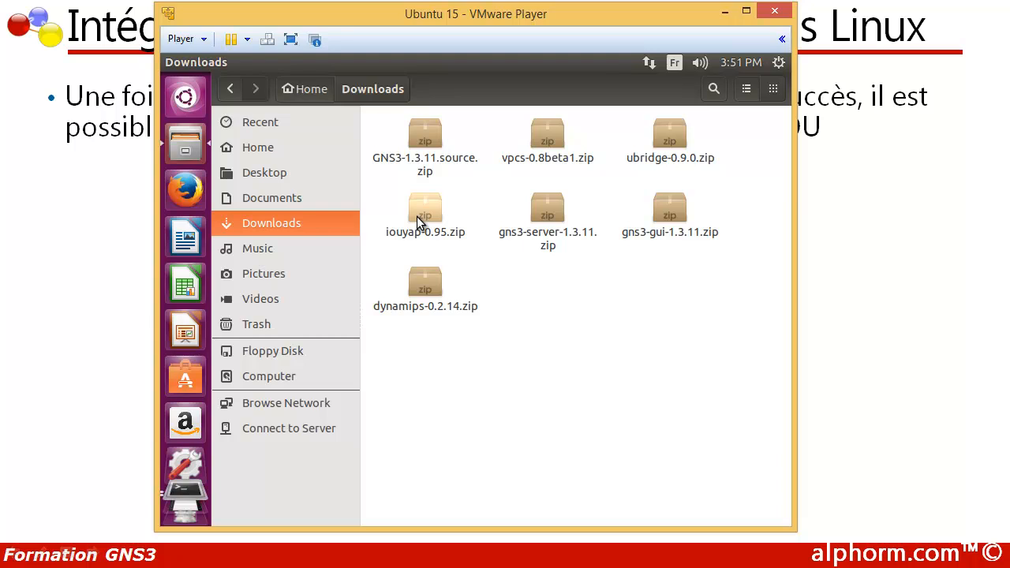
Step: Open a new terminal, change to the Downloads directory with cd Downloads and list its contents with ls
key(ctrl+alt+t)
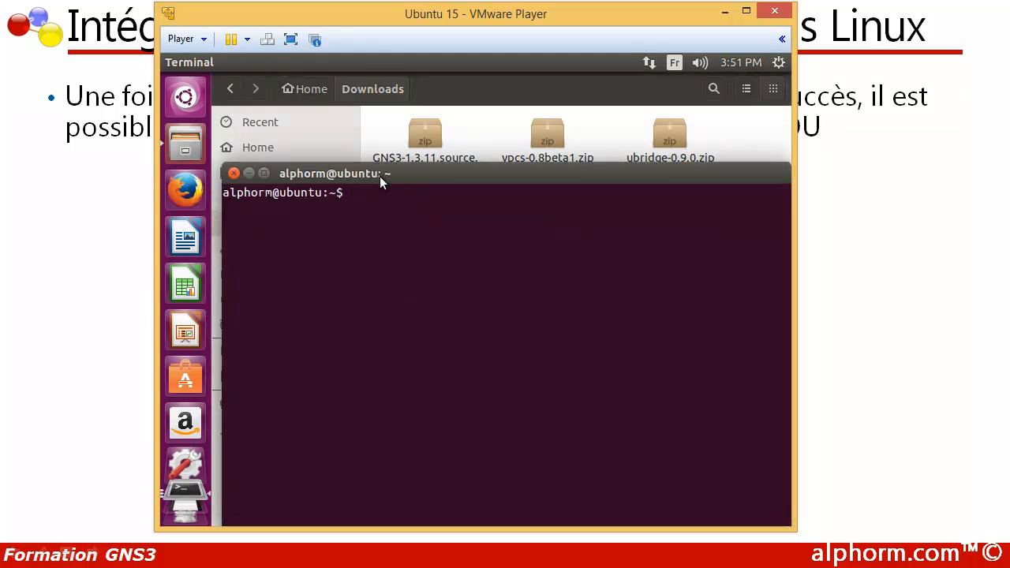
text(cd Dowl)
key(BackSpace)
key(BackSpace)
text(wnloads)
key(Return)
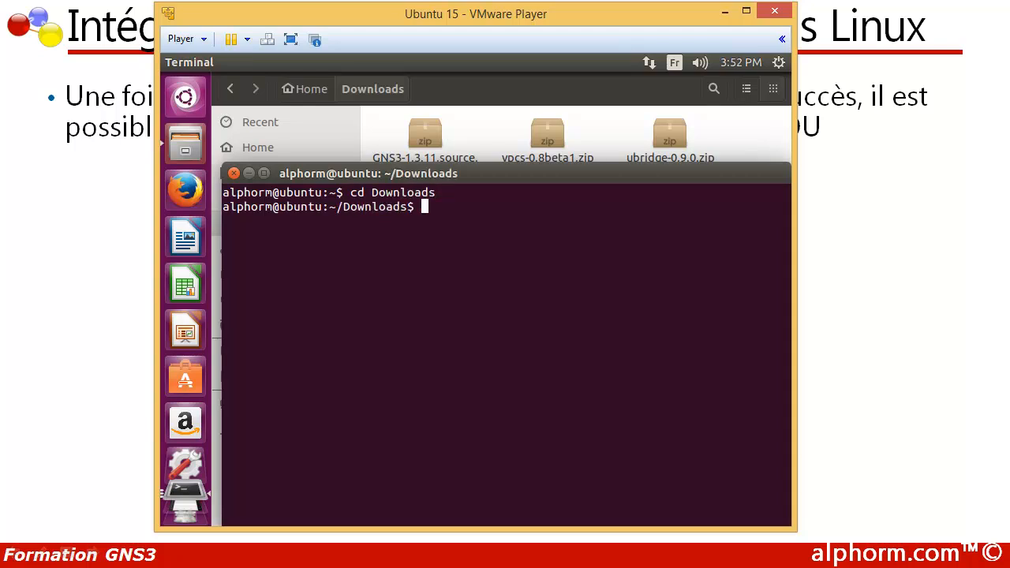
text(ls)
key(Return)
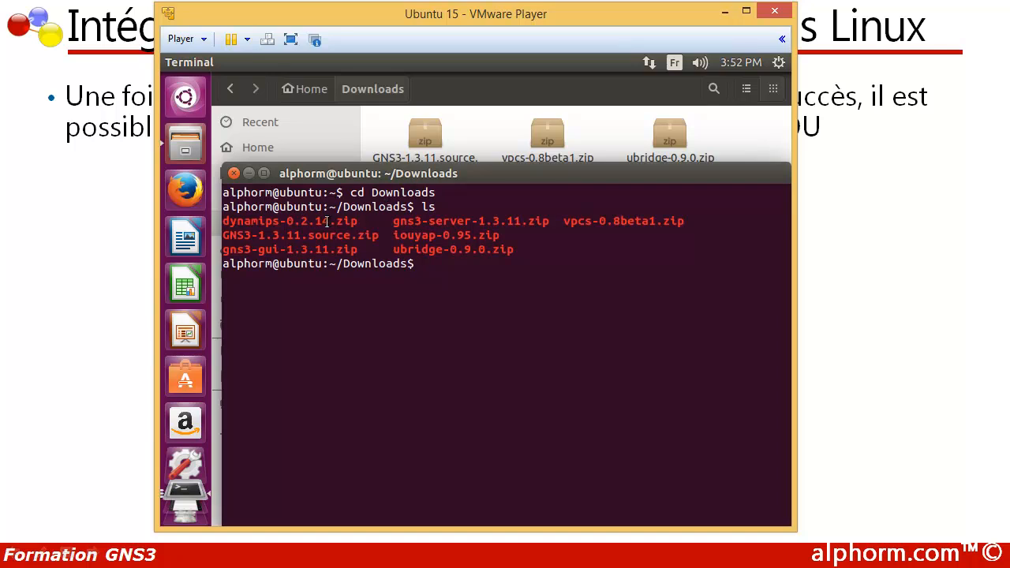
Step: Extract the iouyap archive by running unzip iouyap-0.95.zip, copying the file name from the listing
drag(392, 234, 514, 232)
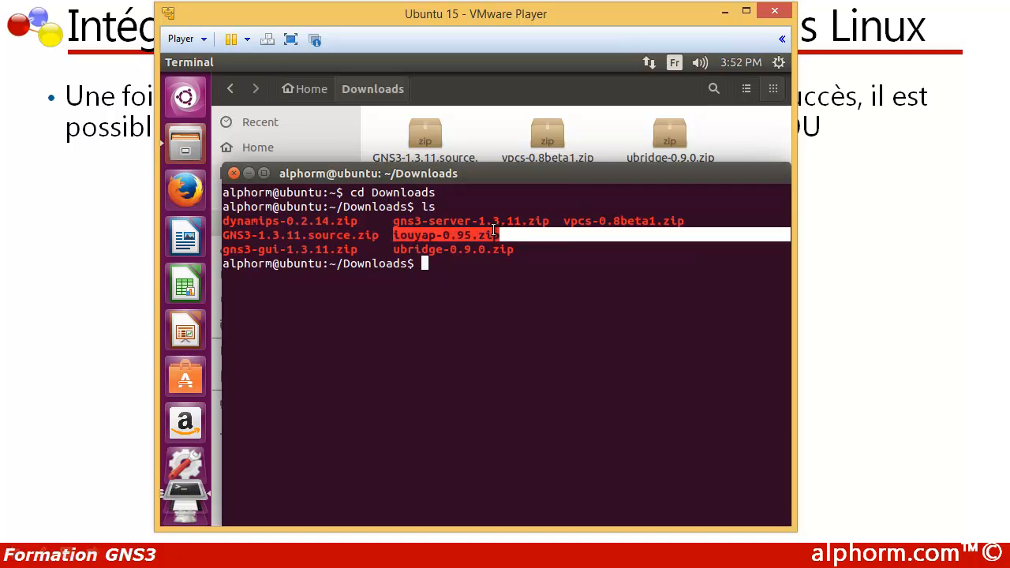
right_click(496, 239)
click(518, 263)
text(un)
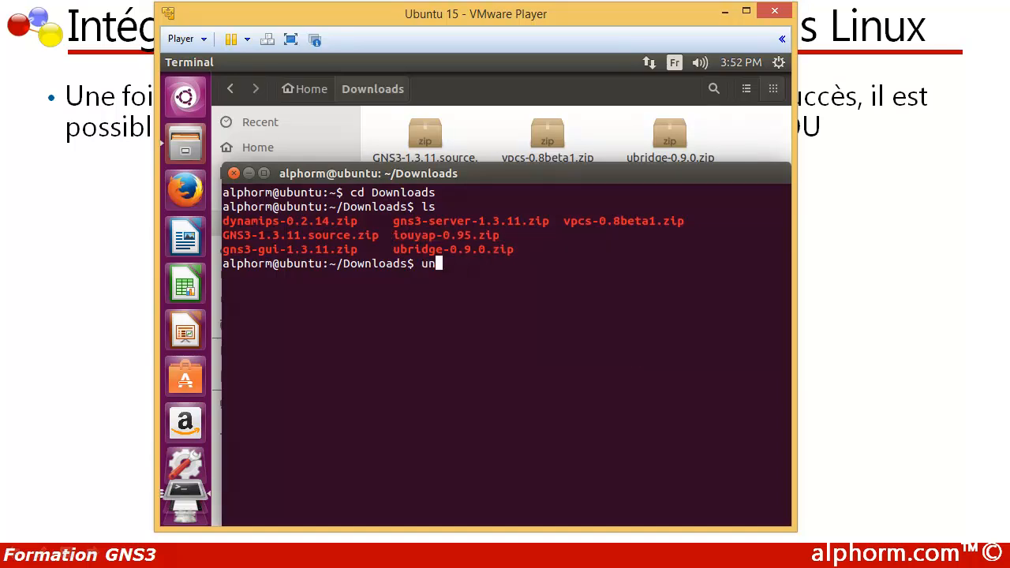
text(zip)
right_click(467, 267)
click(499, 327)
key(Return)
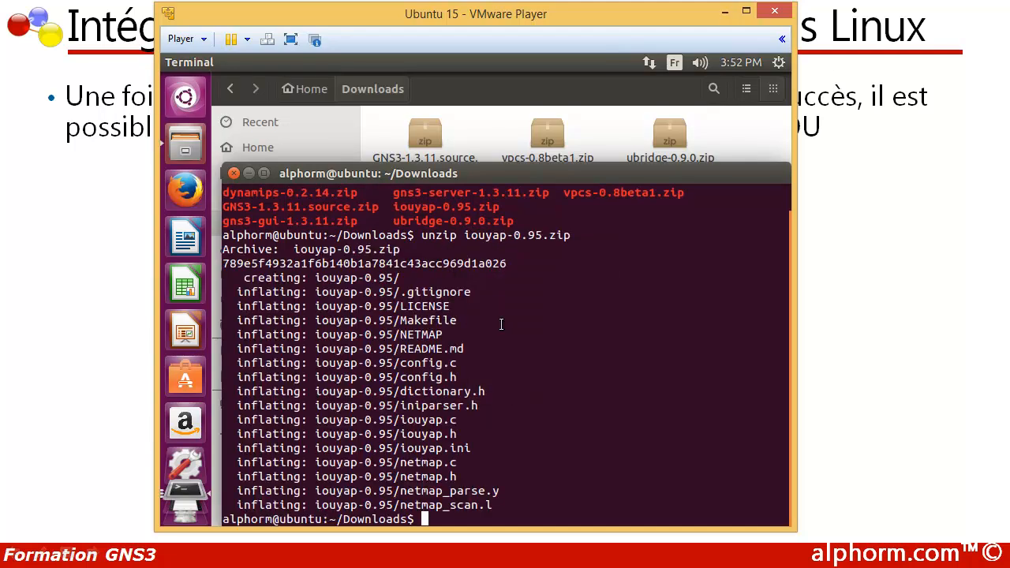
Step: List the Downloads directory again with ls to check for the extracted iouyap folder
key(Return)
text(ld)
key(BackSpace)
key(BackSpace)
text(s)
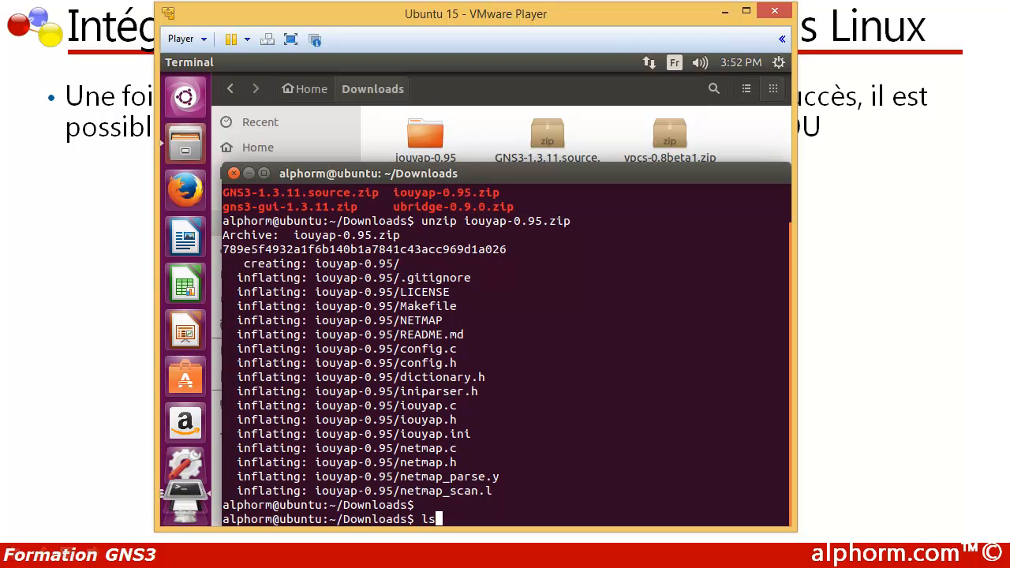
key(Return)
Step: Enter the extracted folder with cd iouyap-0.95, copying the folder name from the listing
drag(394, 491, 466, 491)
right_click(466, 491)
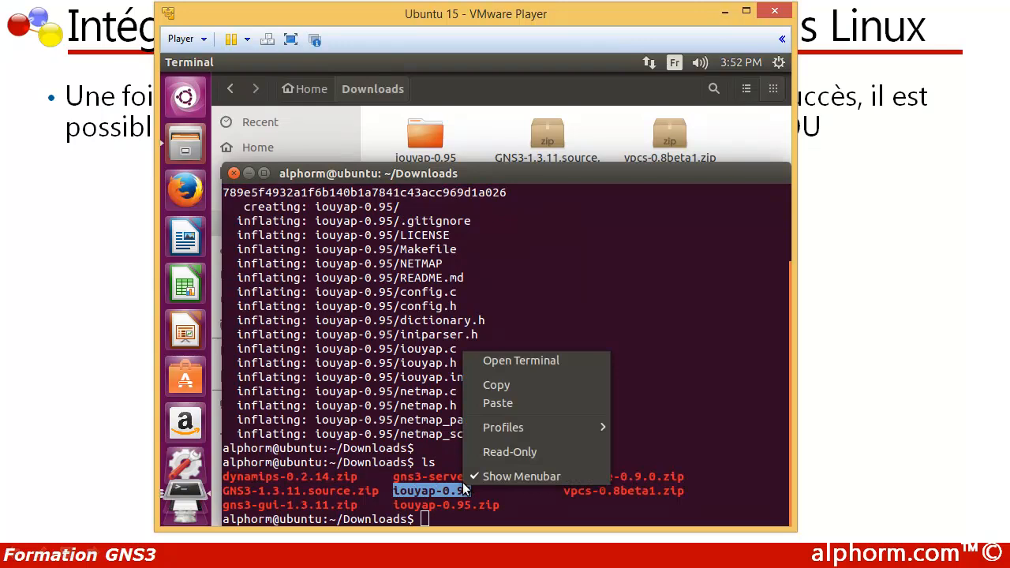
click(490, 387)
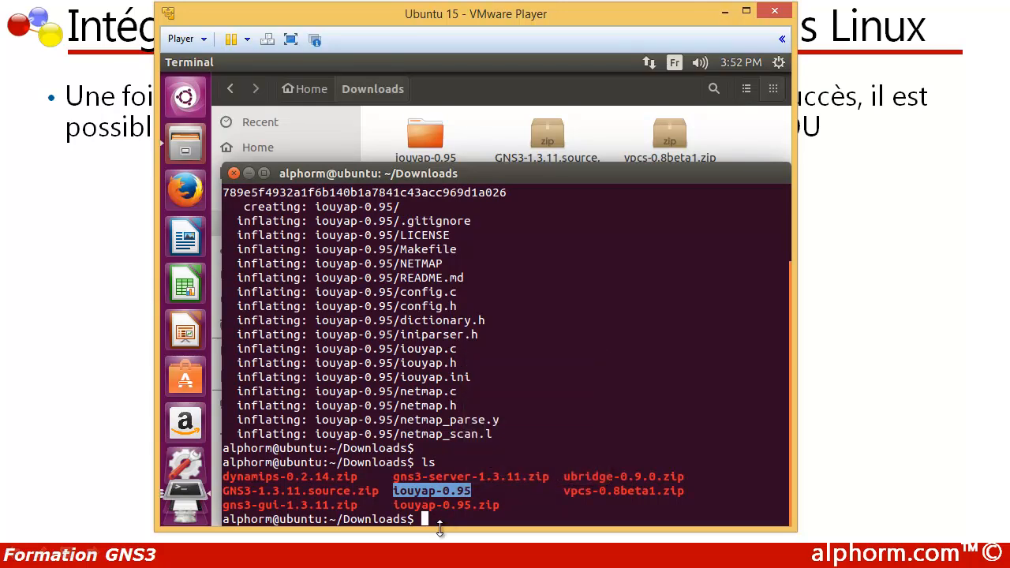
drag(459, 175, 448, 82)
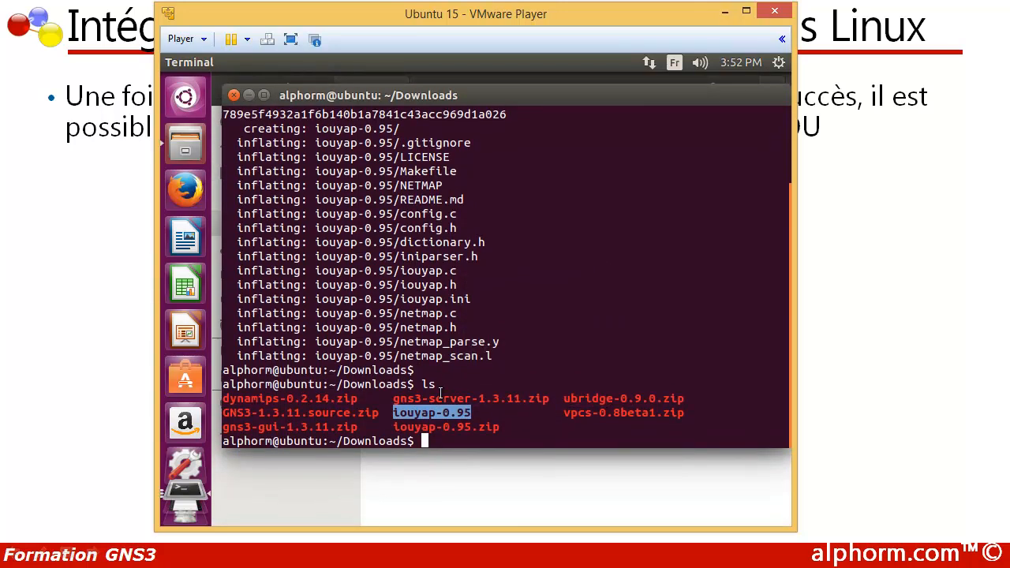
text(cd)
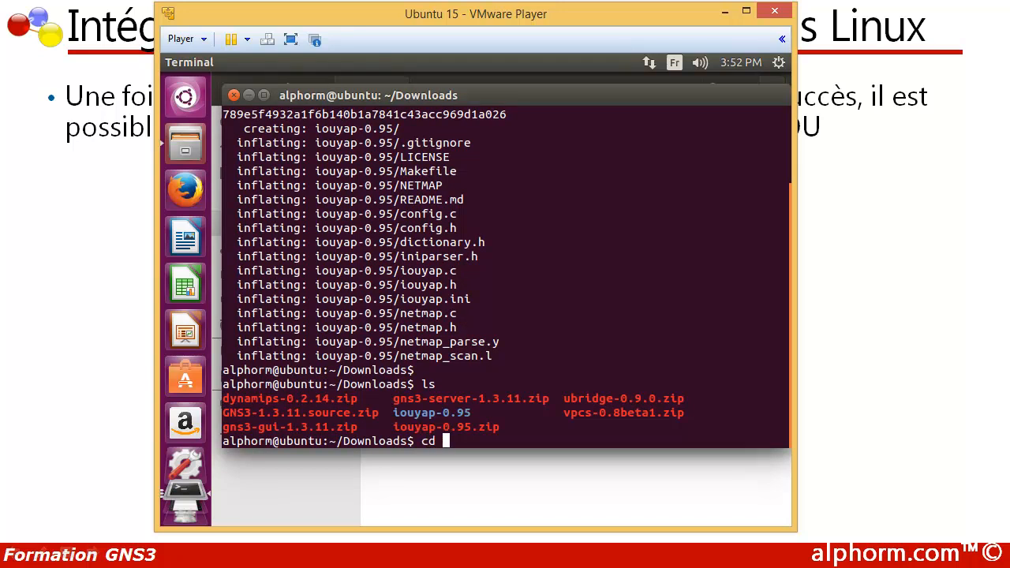
right_click(474, 452)
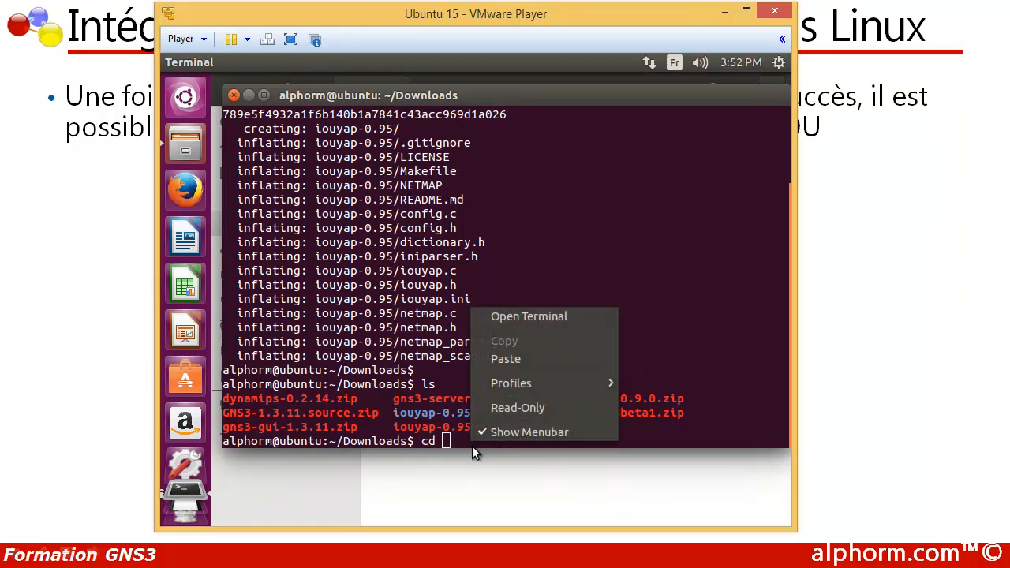
click(505, 359)
key(Return)
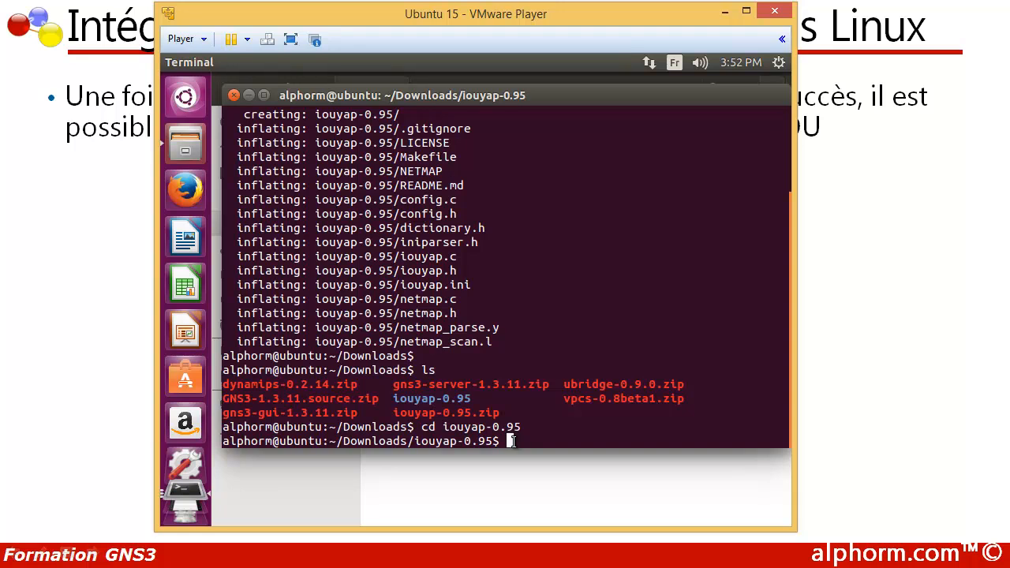
Step: Compile and install iouyap by running sudo make install and entering the sudo password
text(sudo make install)
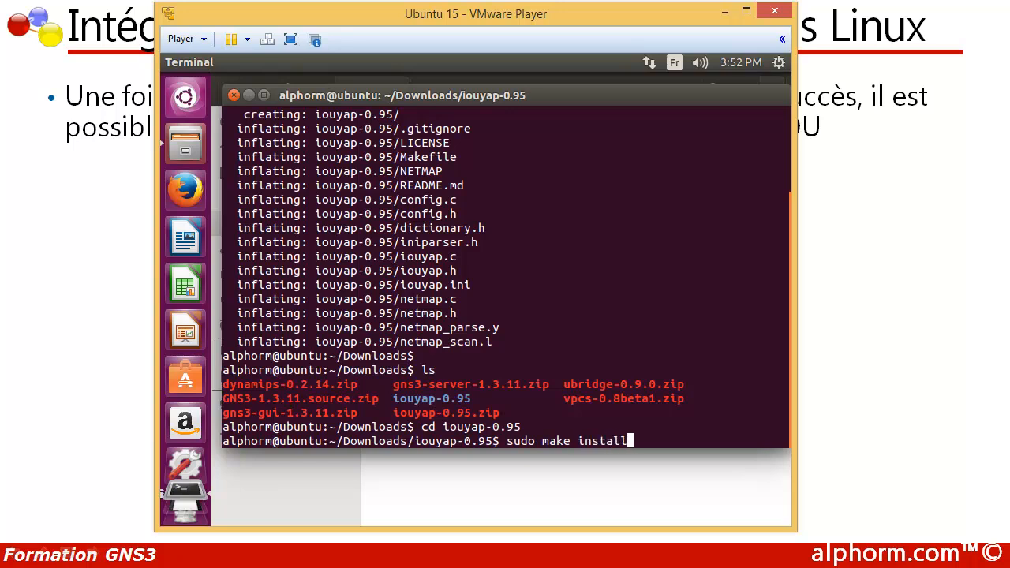
key(Return)
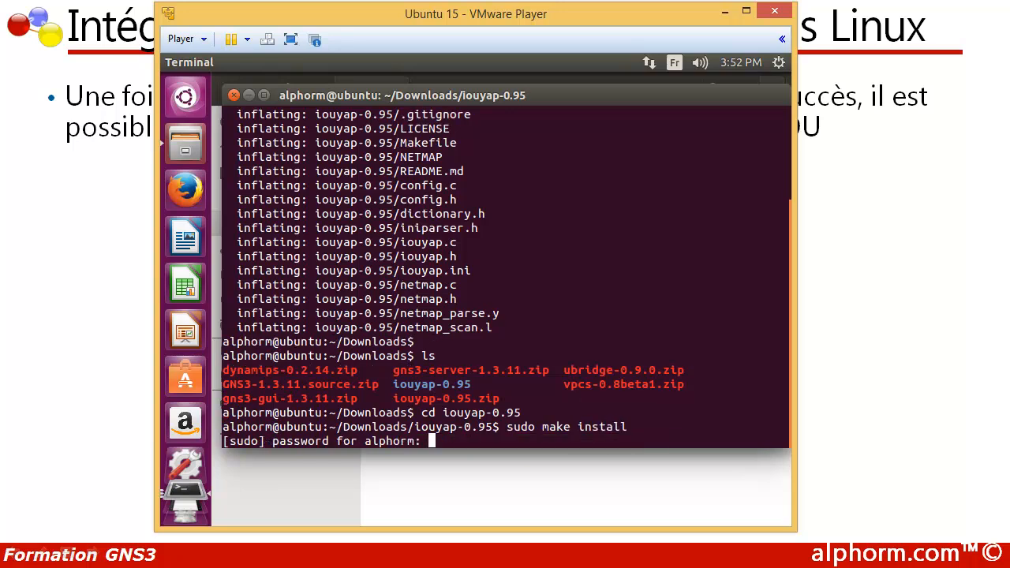
key(Return)
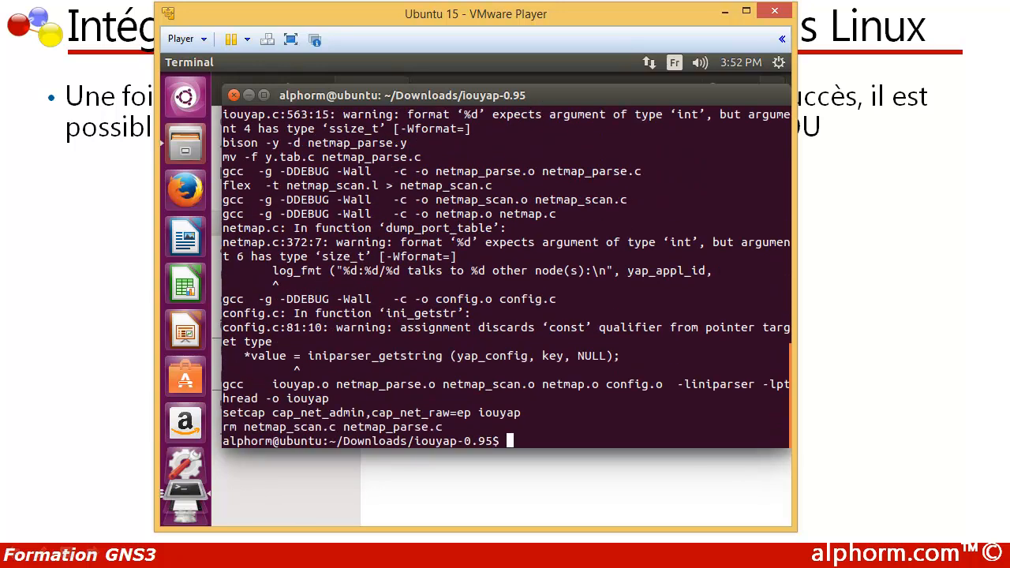
key(Return)
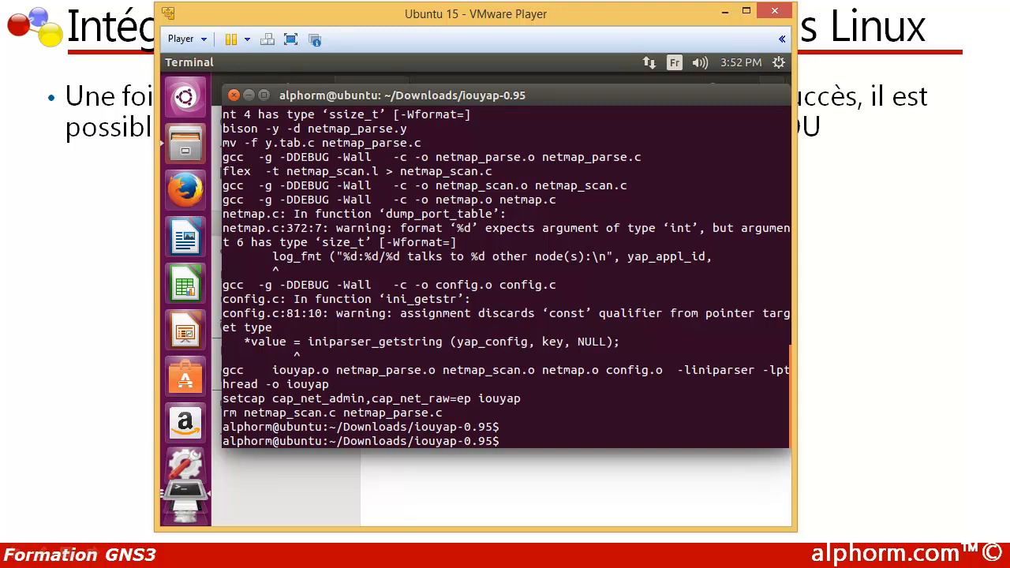
Step: Copy the compiled iouyap binary into the system path by running sudo cp iouyap /usr/local/bin
text(sudo)
text(cp iouyap )
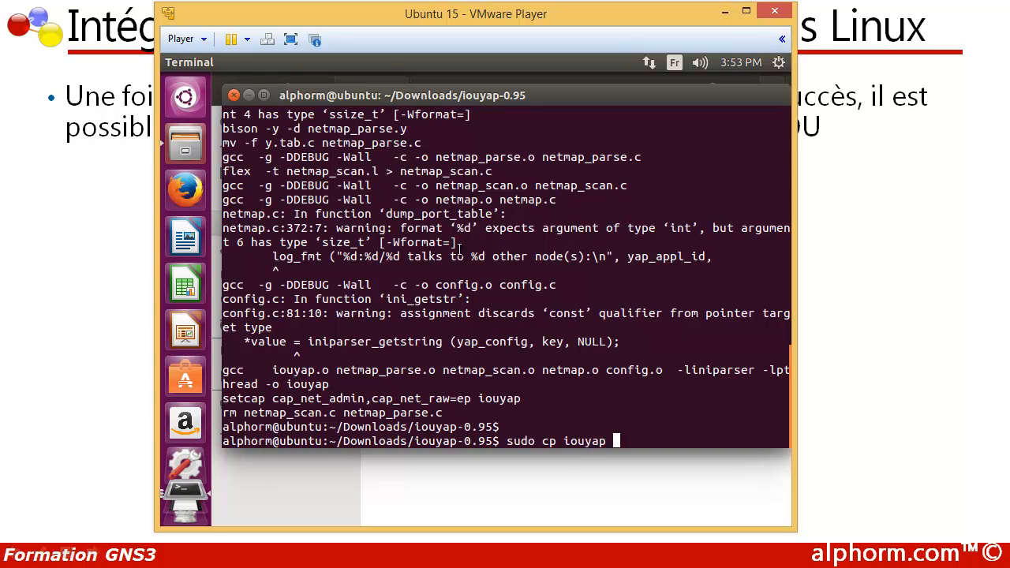
text(/)
text(usr/local)
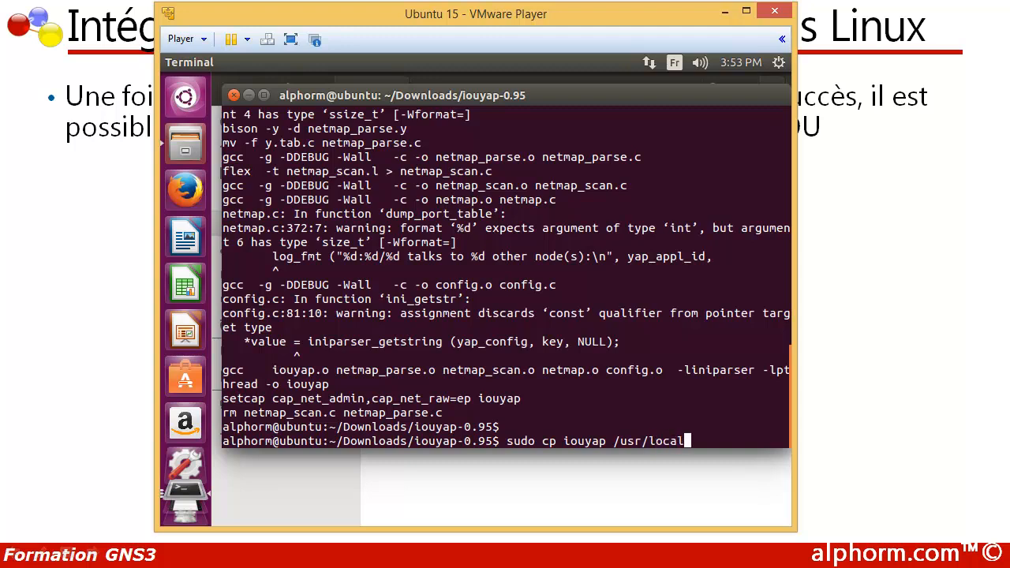
text(/bin)
key(Return)
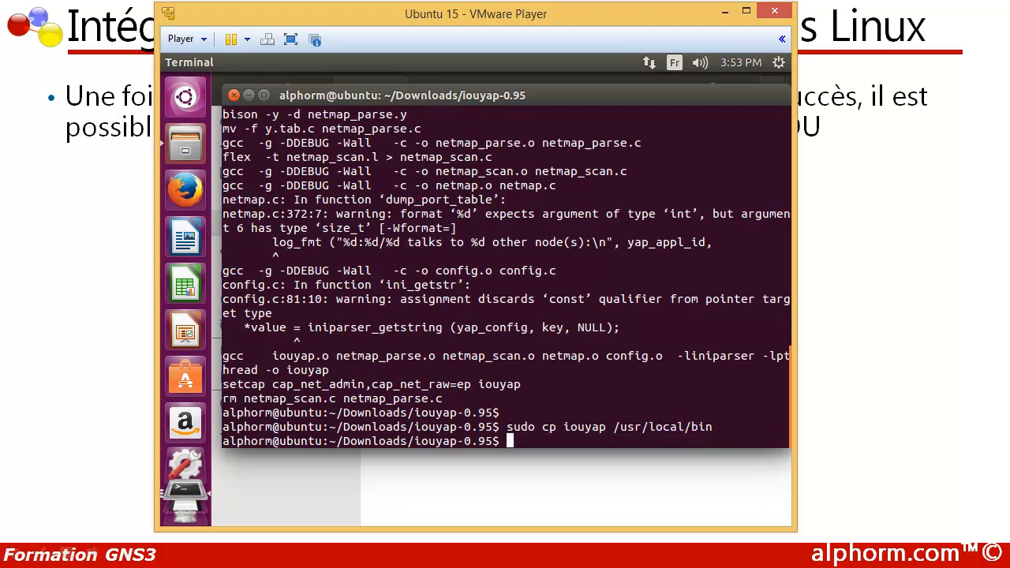
Step: Close the terminal session with the exit command
key(Return)
text(exit)
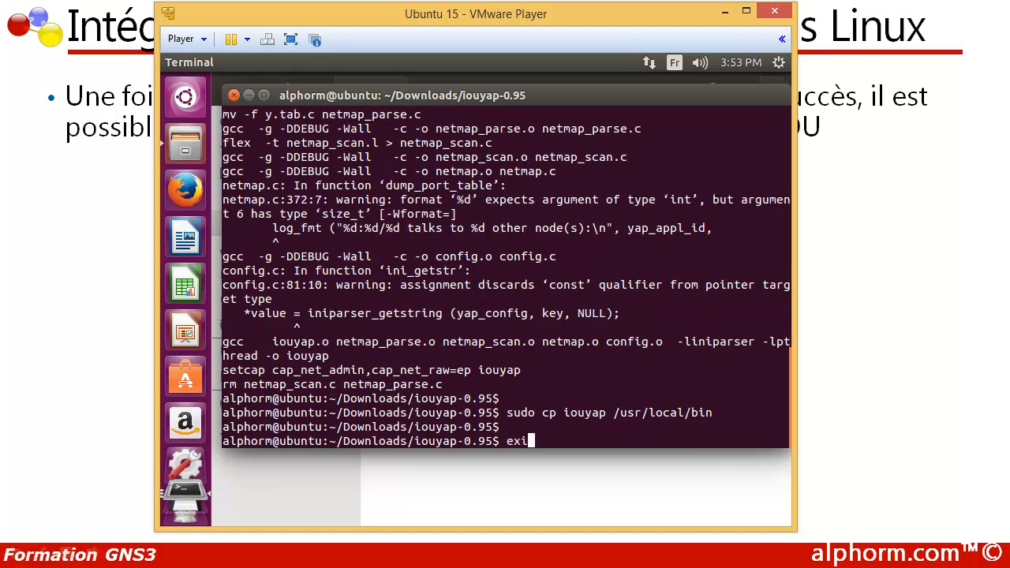
key(Return)
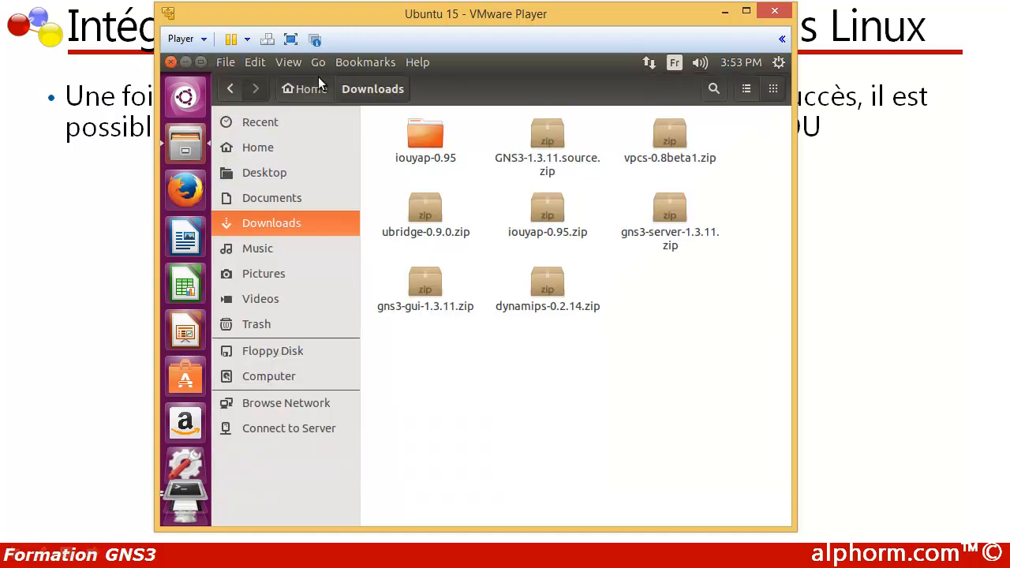
Step: Close the Downloads and terminal windows and check the IOU images and iourc.txt in the home directory's IOU folder
click(171, 61)
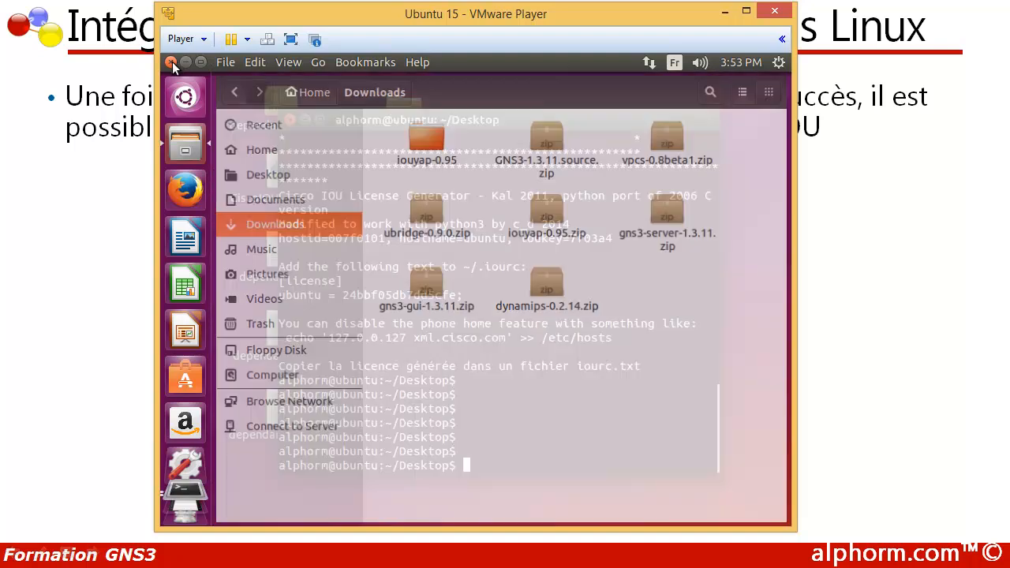
click(292, 120)
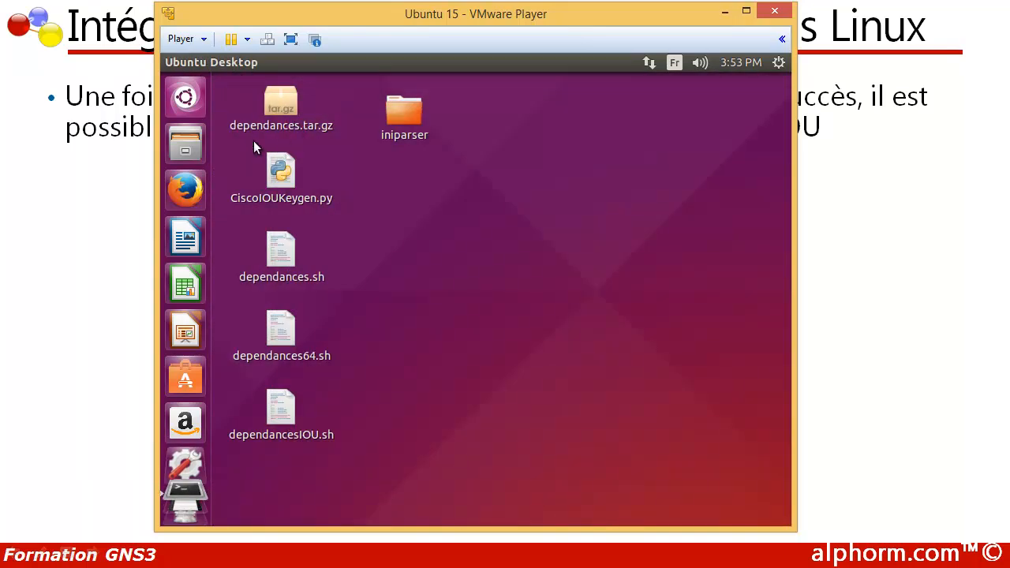
click(194, 152)
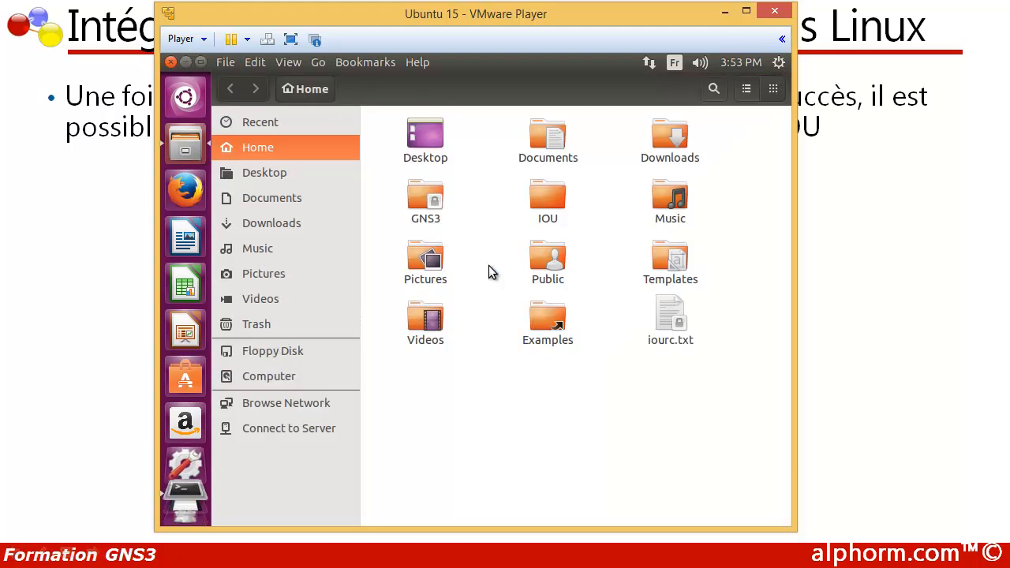
double_click(543, 203)
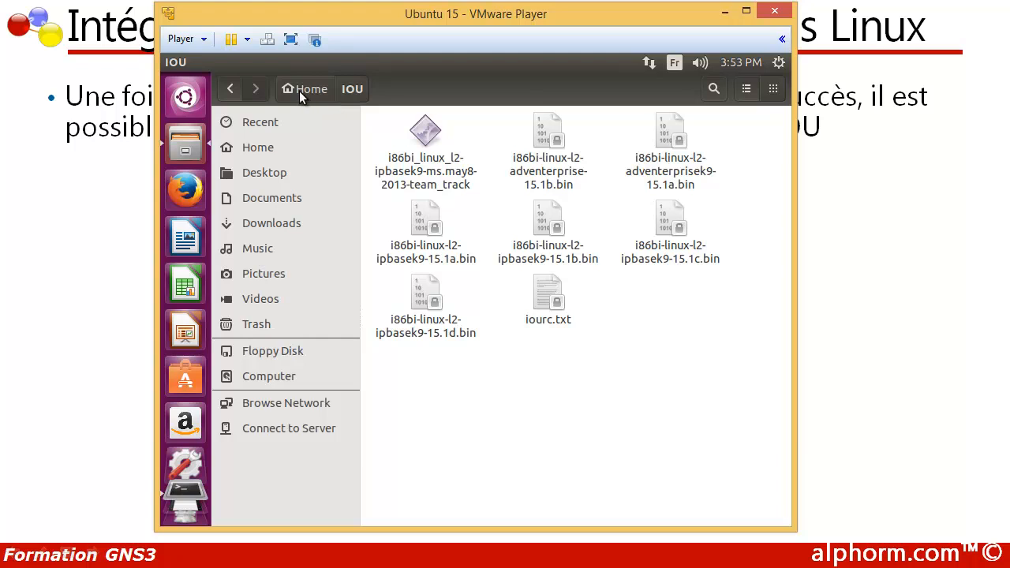
click(165, 59)
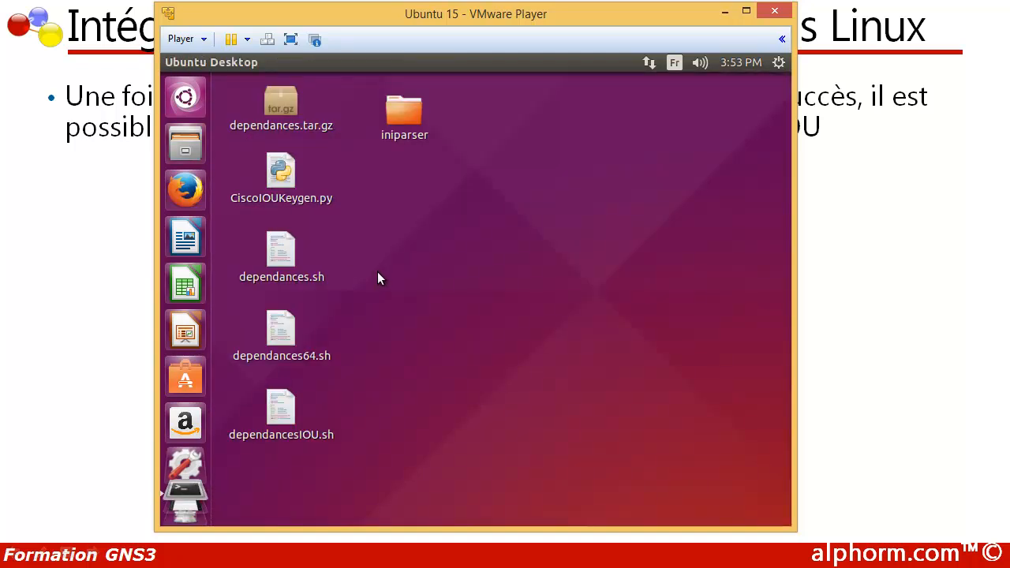
Step: Launch GNS3 from a new terminal by running sudo gns3
text(sudo )
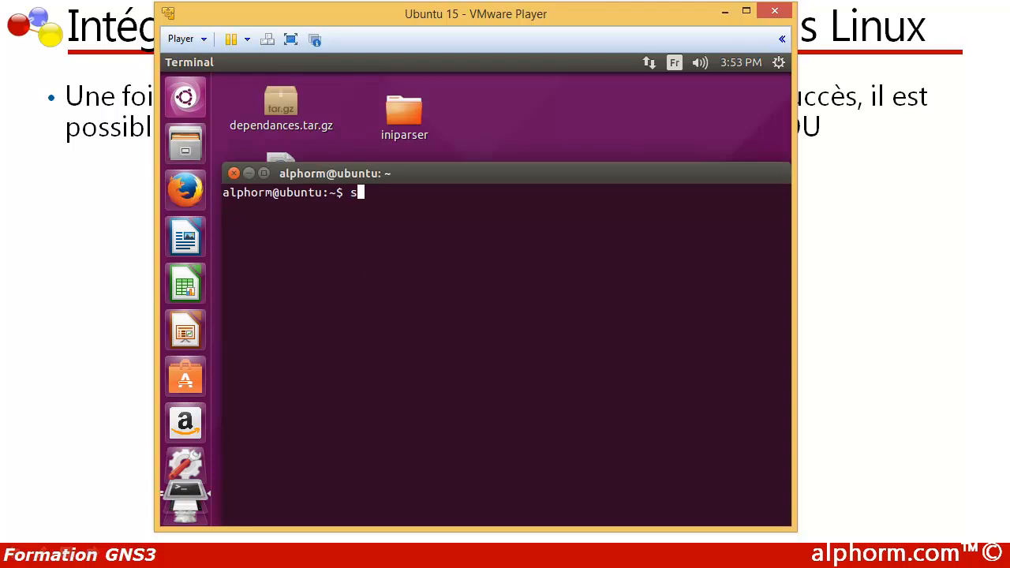
text(gns3)
key(Return)
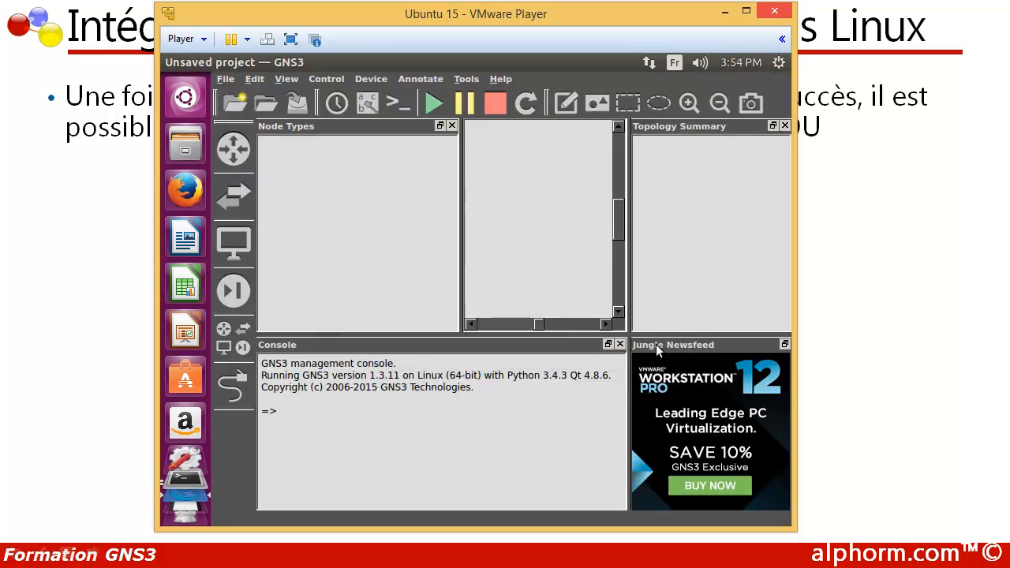
Step: Dock the Jungle Newsfeed together with the Topology Summary and bring the Topology Summary to the front
drag(656, 344, 717, 303)
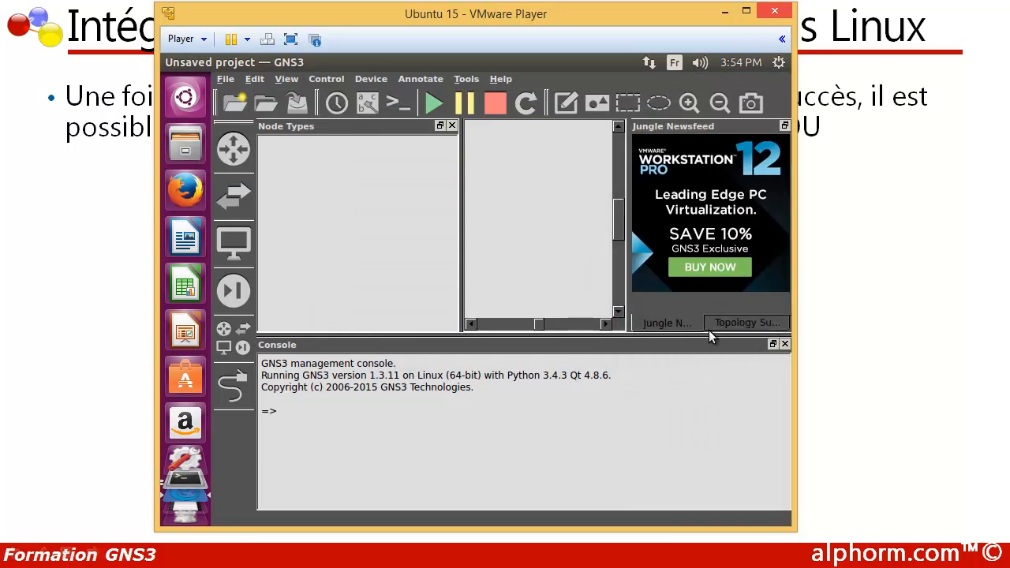
click(708, 330)
Step: In the IOS on UNIX preferences, set the IOURC license path to iourc.txt from the /home/alphorm/IOU folder
click(253, 80)
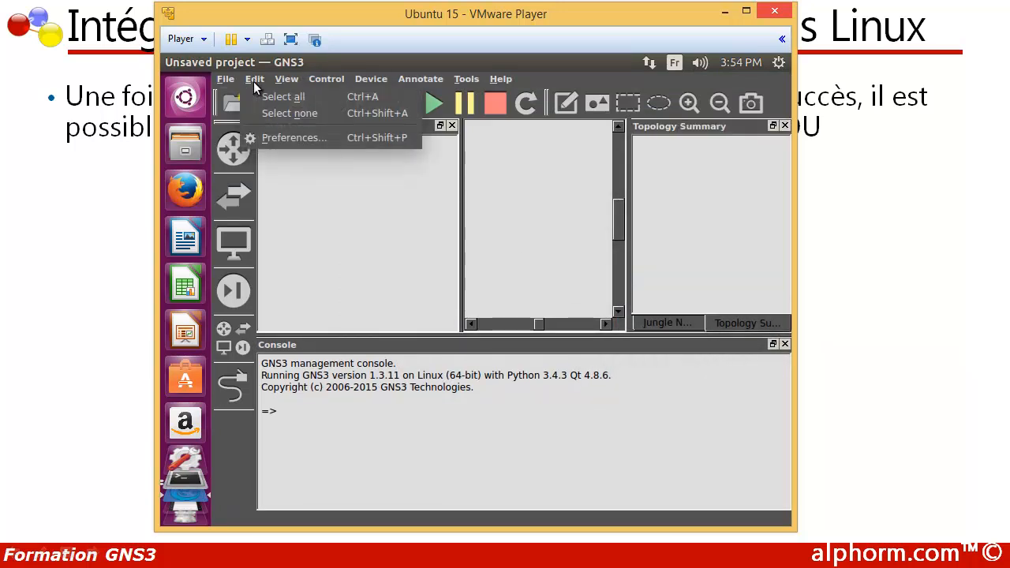
click(275, 140)
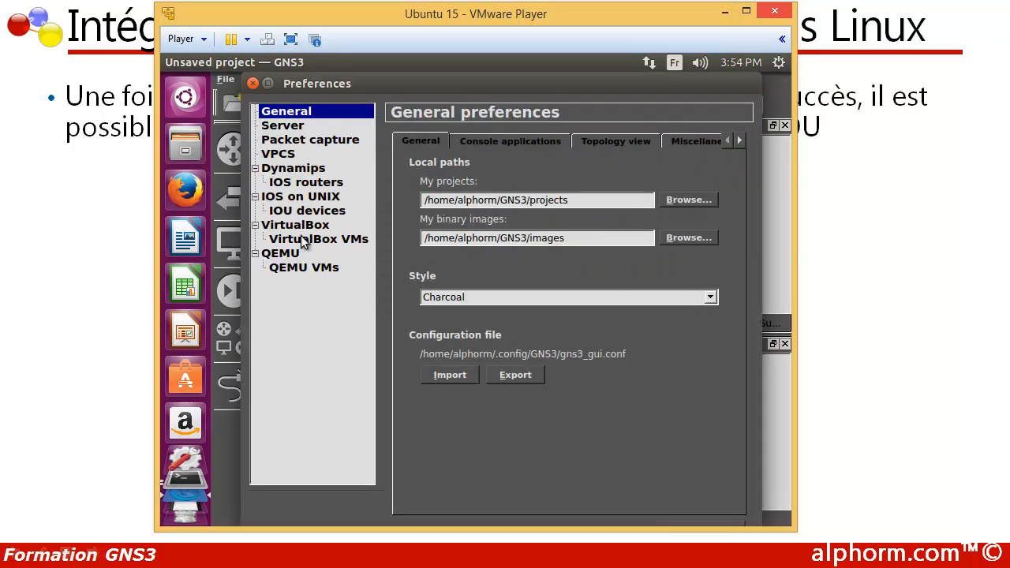
click(294, 199)
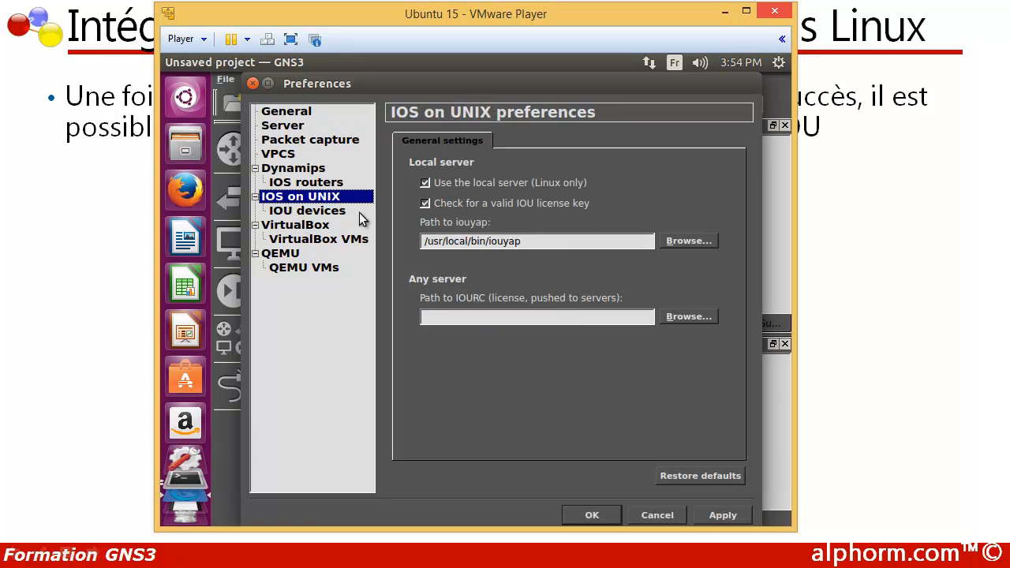
click(692, 317)
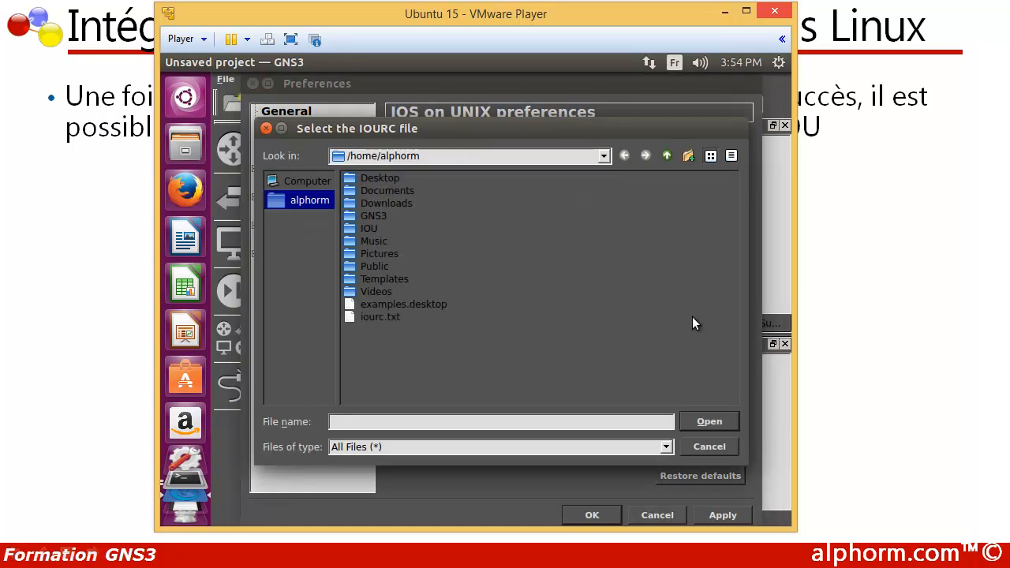
double_click(383, 231)
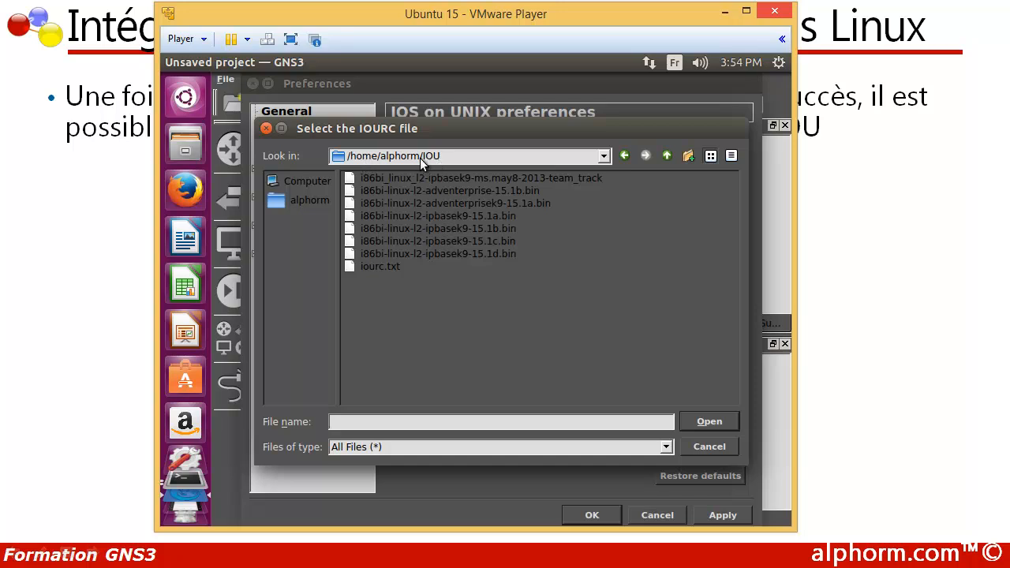
click(385, 267)
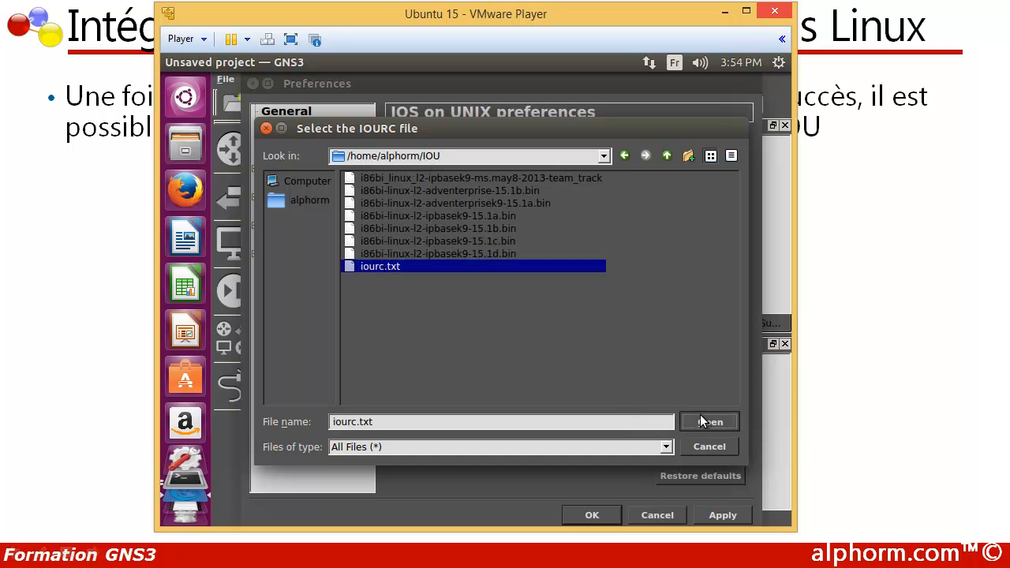
click(698, 420)
Step: Create an IOU device template named Switch, type L2 image, using the image i86bi-linux-l2-adventerprise-15.1b.bin
click(307, 211)
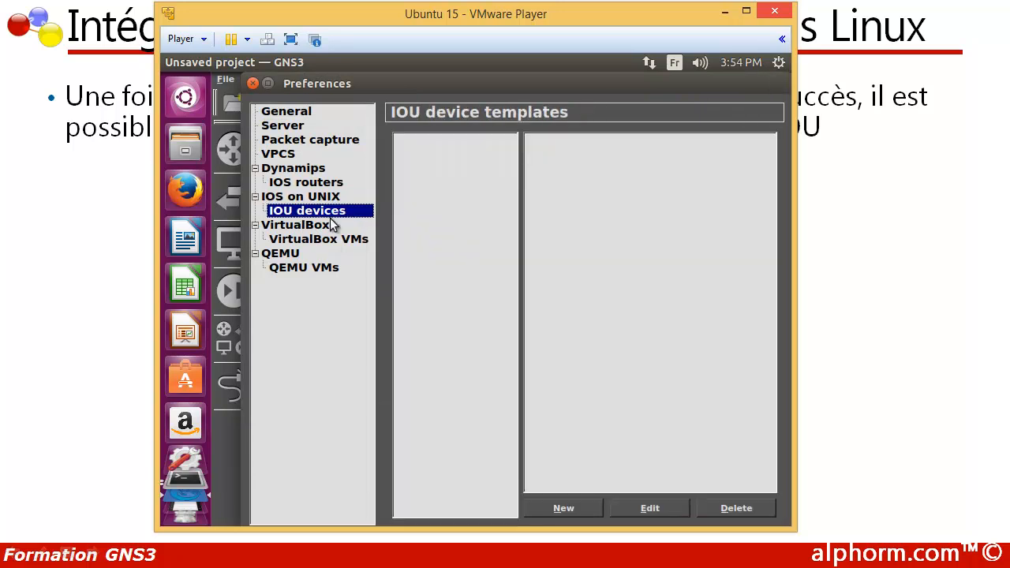
click(565, 510)
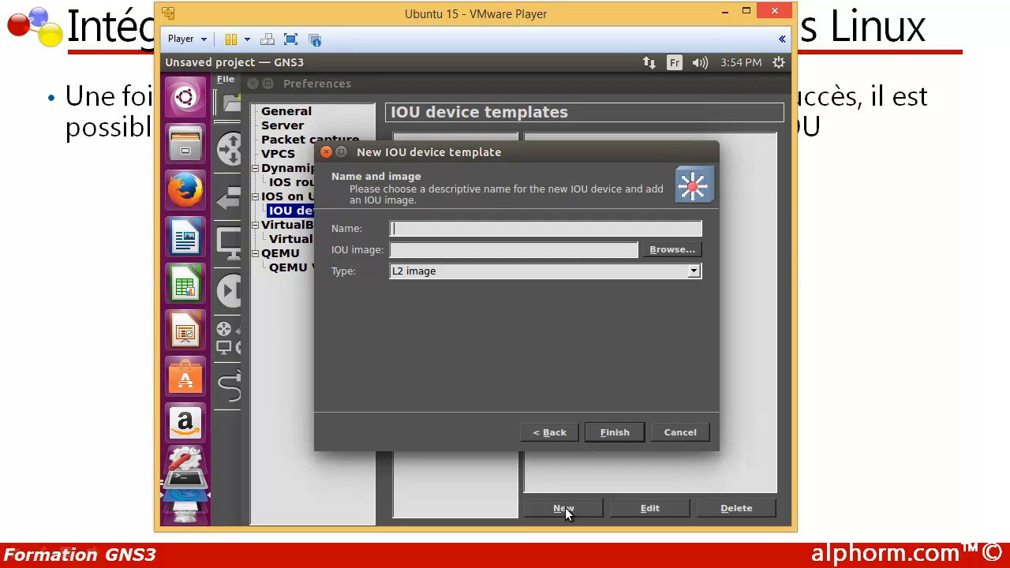
text(Switch)
click(659, 251)
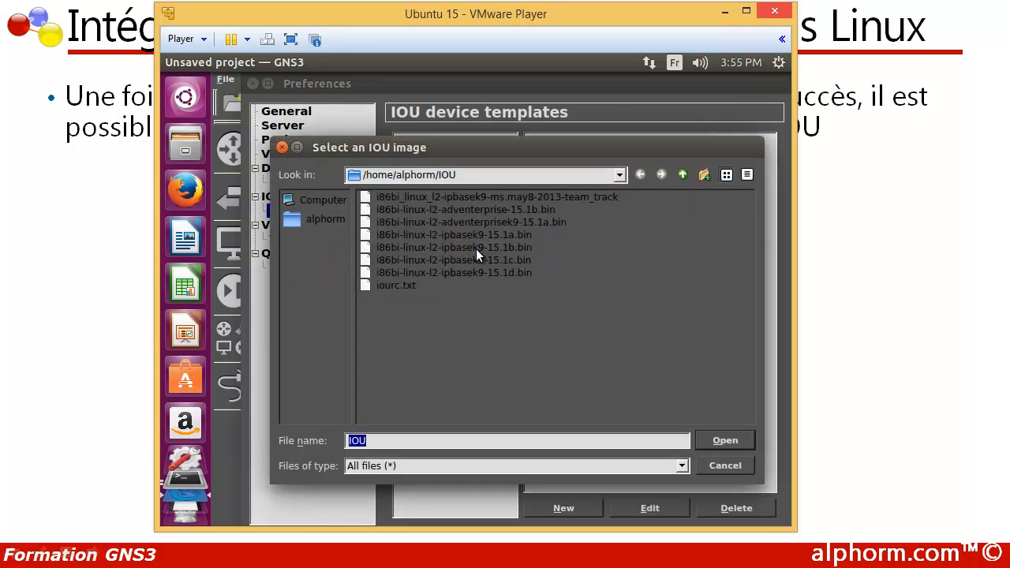
click(464, 210)
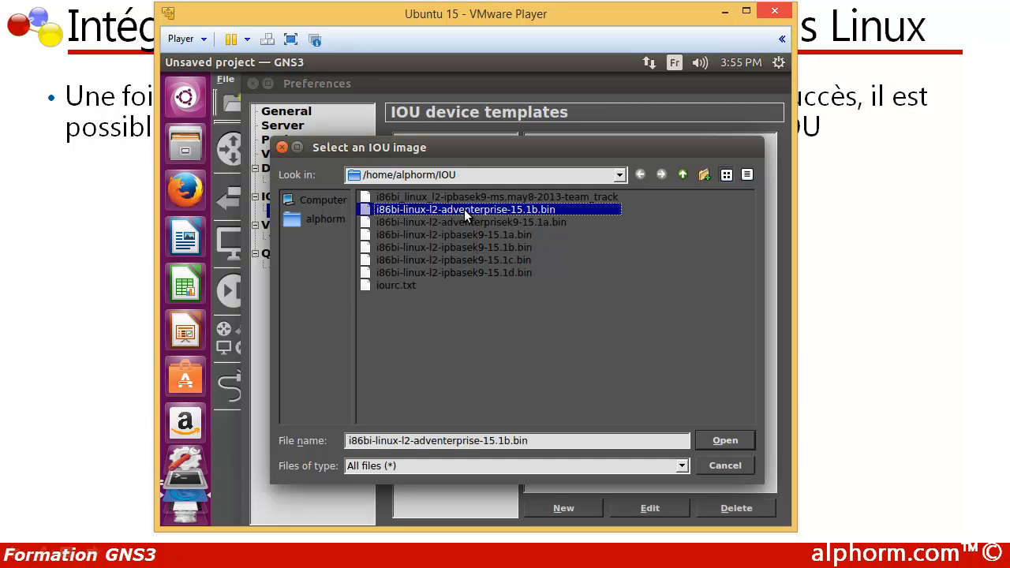
click(714, 442)
click(484, 302)
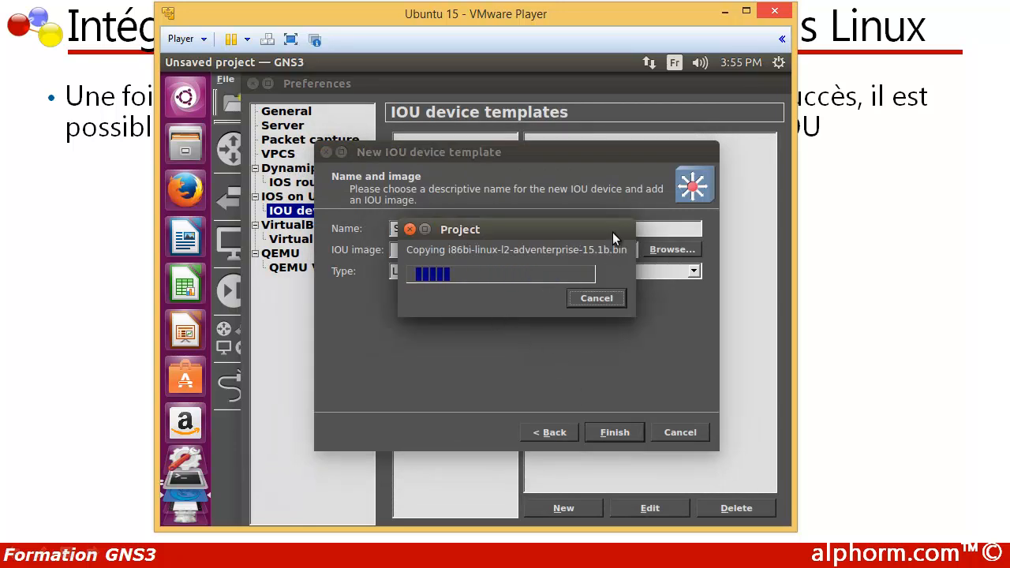
click(613, 431)
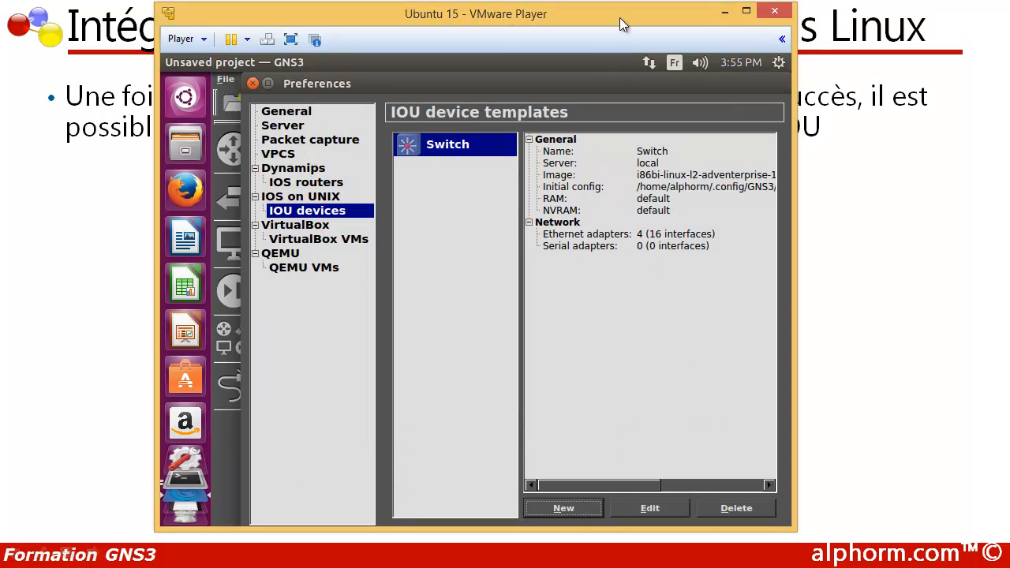
Step: Enlarge the virtual machine window to apply and close the preferences, and restore the window to its former size
click(746, 10)
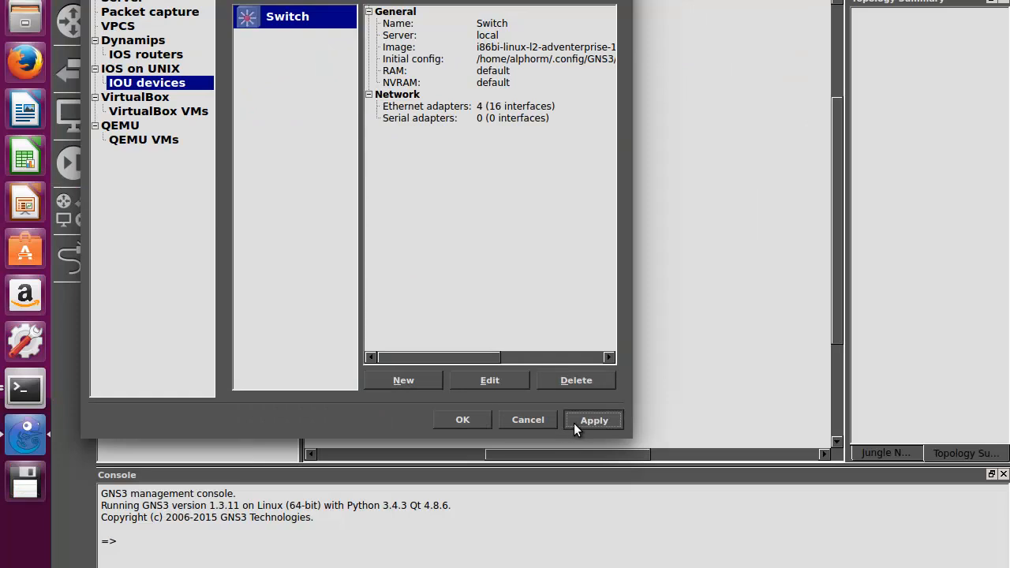
click(573, 423)
click(470, 420)
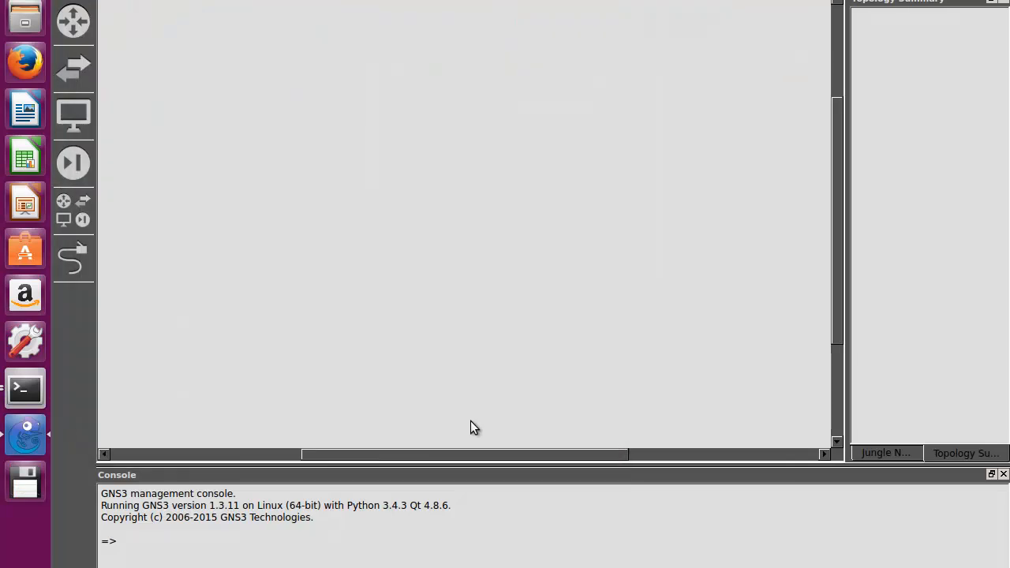
click(964, 0)
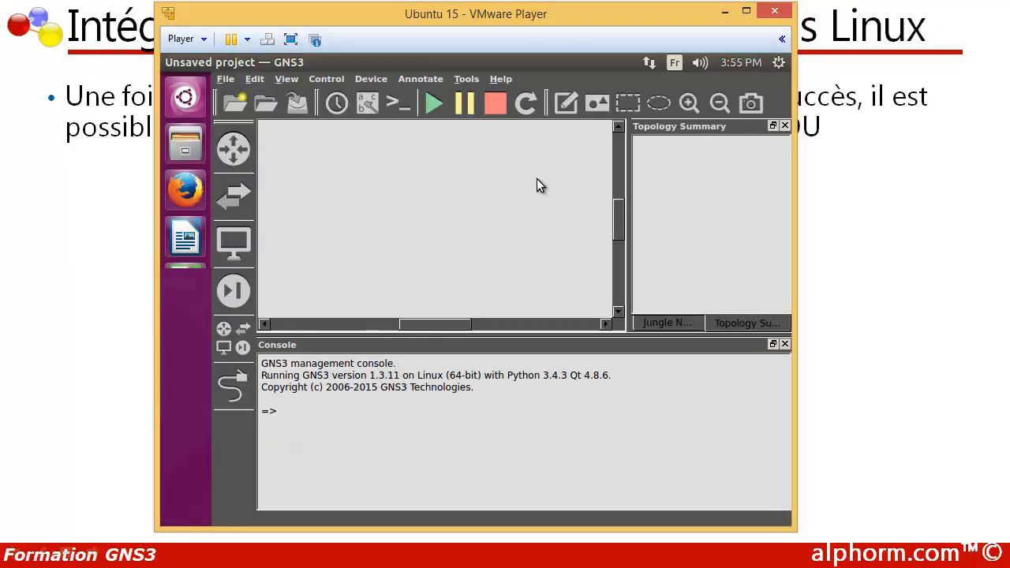
Step: List all devices, add the Switch IOU device to the topology, and resize the surrounding areas to give the workspace more room
click(232, 337)
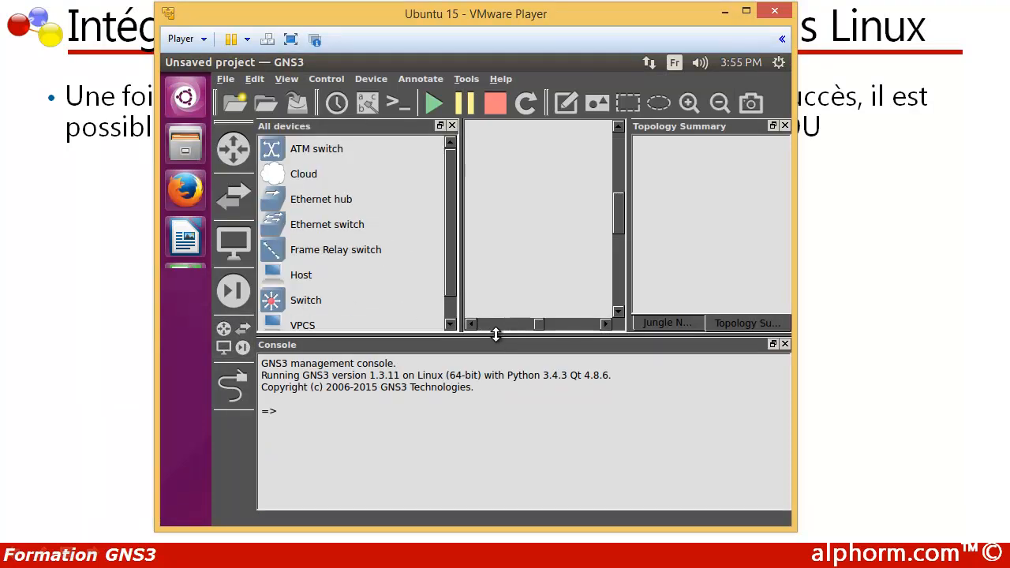
drag(497, 335, 493, 414)
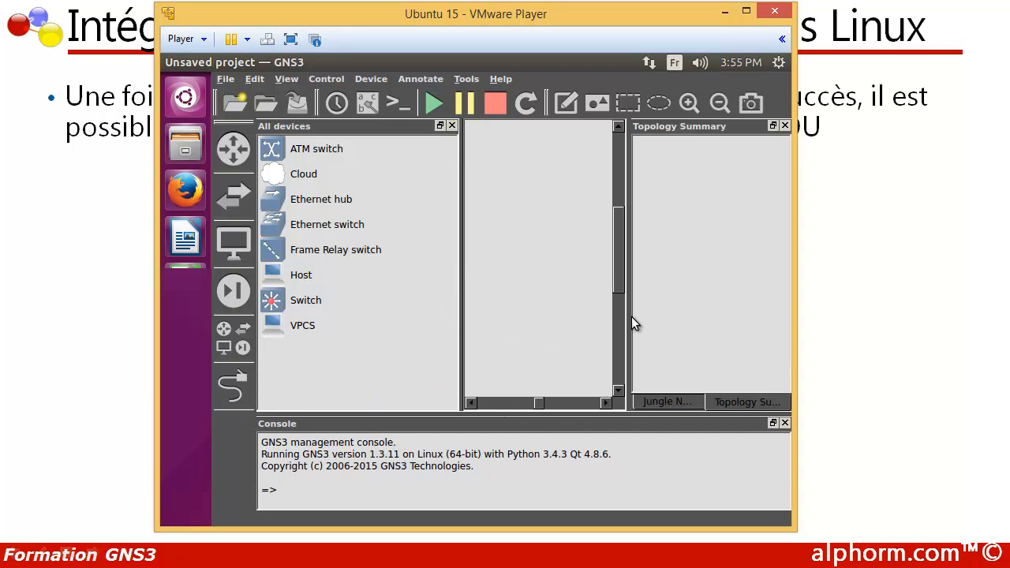
click(305, 299)
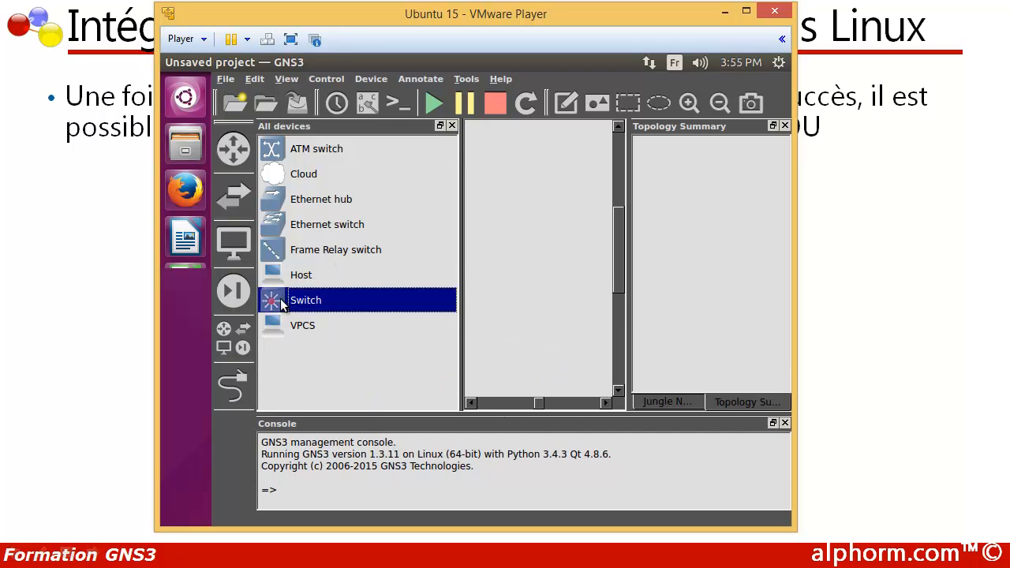
drag(300, 304, 553, 223)
drag(460, 253, 351, 257)
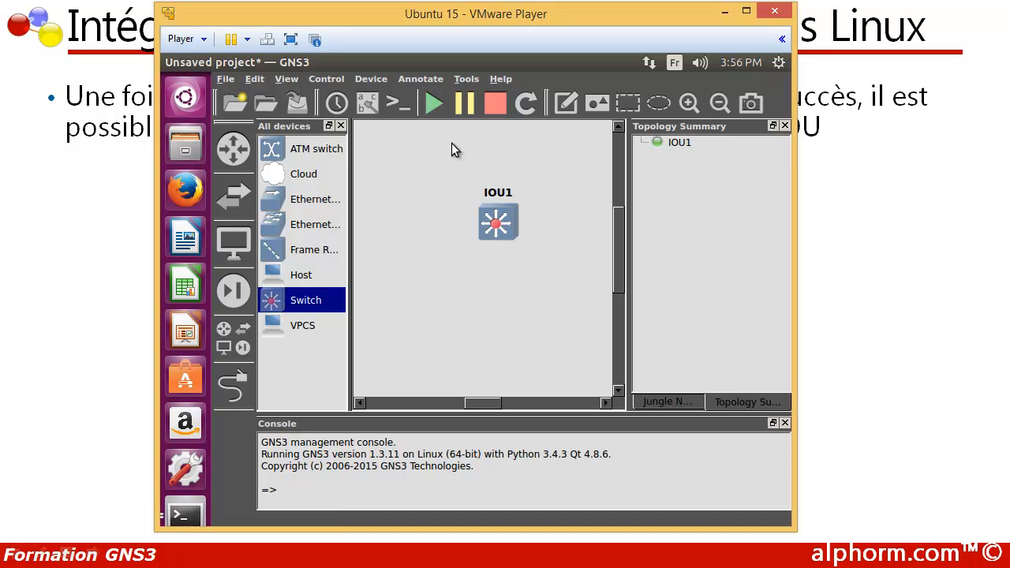
Step: Open the console to all devices in the topology
click(392, 111)
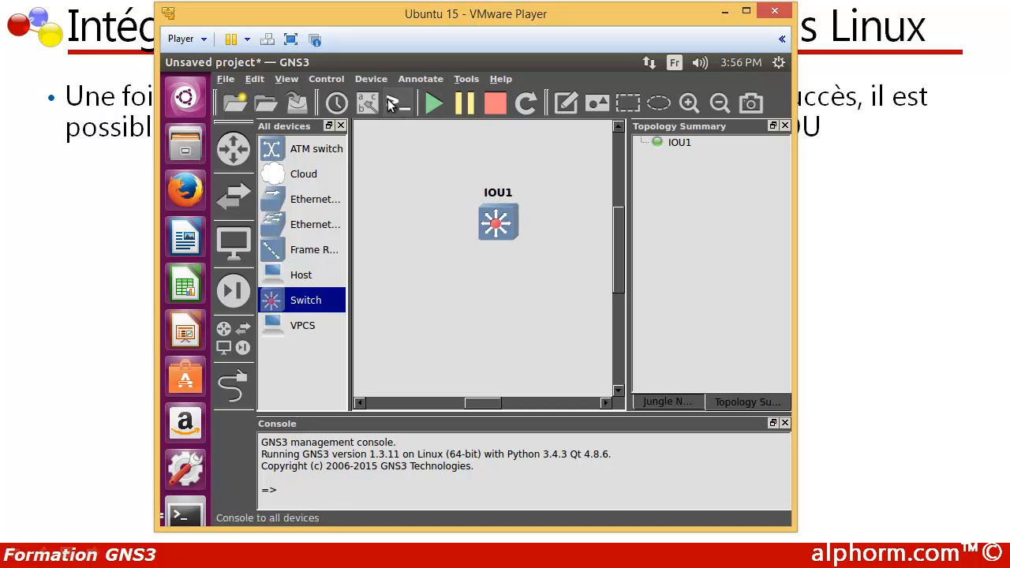